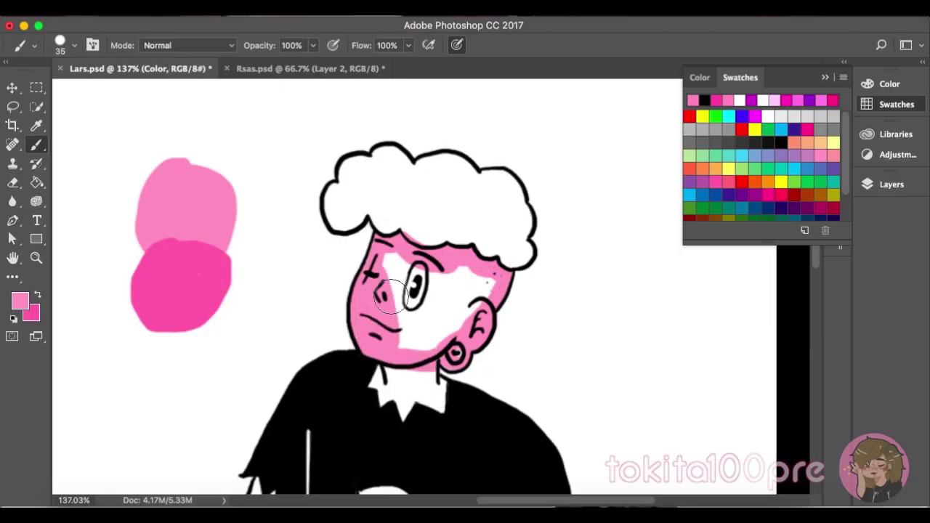
Paint over the remaining white patches on the face, ear and neck in light pink
{"action": "mouse_move", "coordinate": [390, 294]}
{"action": "left_mouse_down"}
{"action": "mouse_move", "coordinate": [429, 313]}
{"action": "mouse_move", "coordinate": [501, 240]}
{"action": "left_mouse_up"}
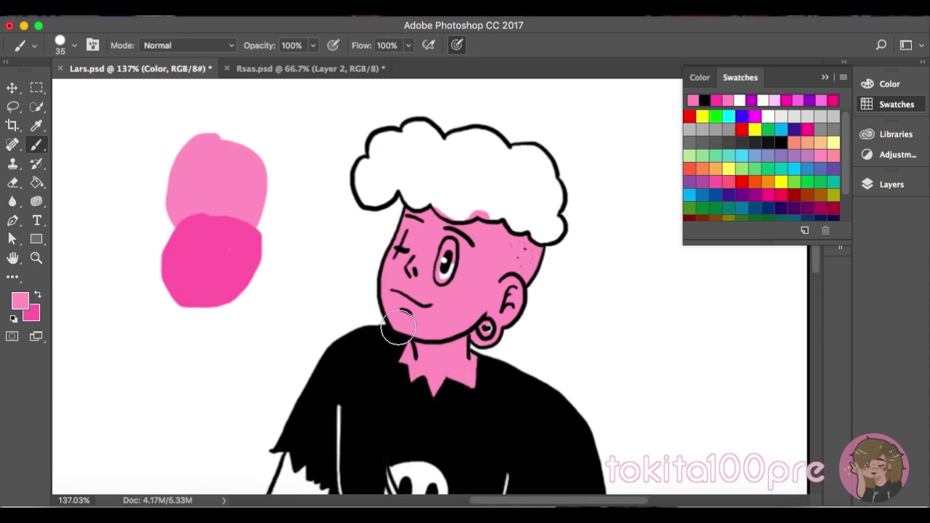
Paint both arms, the forearm, hand and fingers pink
{"action": "left_click_drag", "start_coordinate": [327, 171], "coordinate": [345, 228]}
{"action": "mouse_move", "coordinate": [312, 291]}
{"action": "left_mouse_down"}
{"action": "mouse_move", "coordinate": [276, 334]}
{"action": "mouse_move", "coordinate": [291, 345]}
{"action": "left_mouse_up"}
{"action": "left_click_drag", "start_coordinate": [563, 138], "coordinate": [539, 378]}
{"action": "left_click_drag", "start_coordinate": [574, 218], "coordinate": [552, 363]}
{"action": "mouse_move", "coordinate": [552, 291]}
{"action": "left_mouse_down"}
{"action": "mouse_move", "coordinate": [541, 378]}
{"action": "mouse_move", "coordinate": [593, 367]}
{"action": "mouse_move", "coordinate": [624, 407]}
{"action": "left_mouse_up"}
{"action": "left_click_drag", "start_coordinate": [559, 363], "coordinate": [603, 392]}
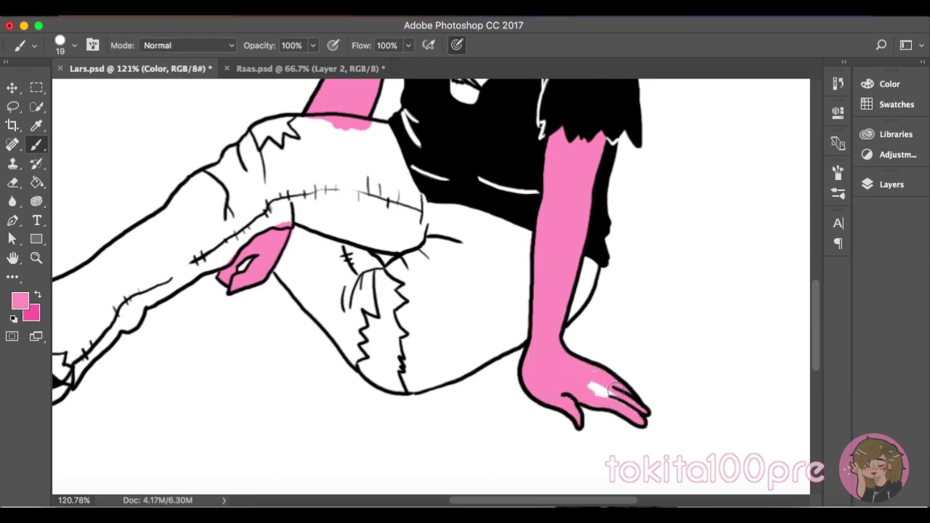
{"action": "left_click_drag", "start_coordinate": [508, 290], "coordinate": [631, 320]}
Fill the knee and shin patches pink between the jagged lines
{"action": "left_click", "coordinate": [383, 163]}
{"action": "left_click_drag", "start_coordinate": [382, 170], "coordinate": [404, 171]}
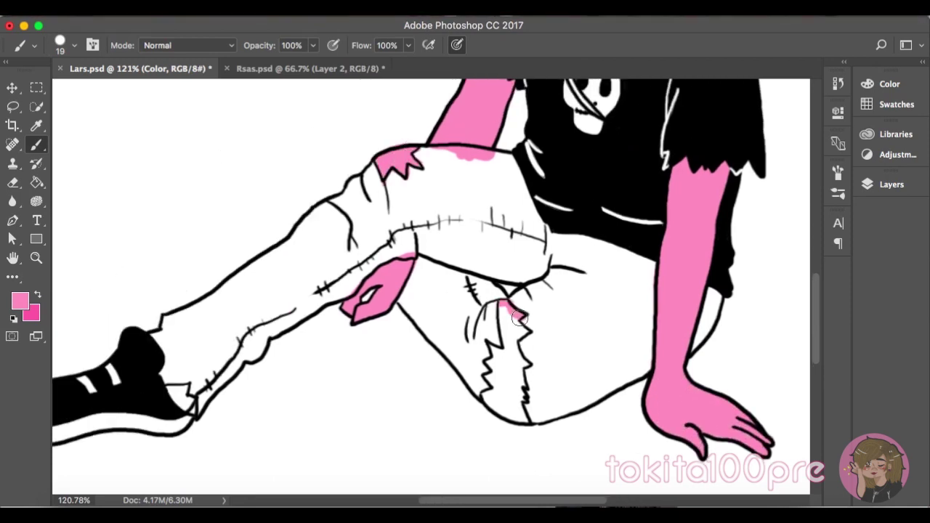
{"action": "left_click_drag", "start_coordinate": [518, 318], "coordinate": [508, 407]}
{"action": "mouse_move", "coordinate": [487, 341]}
{"action": "left_mouse_down"}
{"action": "mouse_move", "coordinate": [523, 327]}
{"action": "mouse_move", "coordinate": [519, 398]}
{"action": "left_mouse_up"}
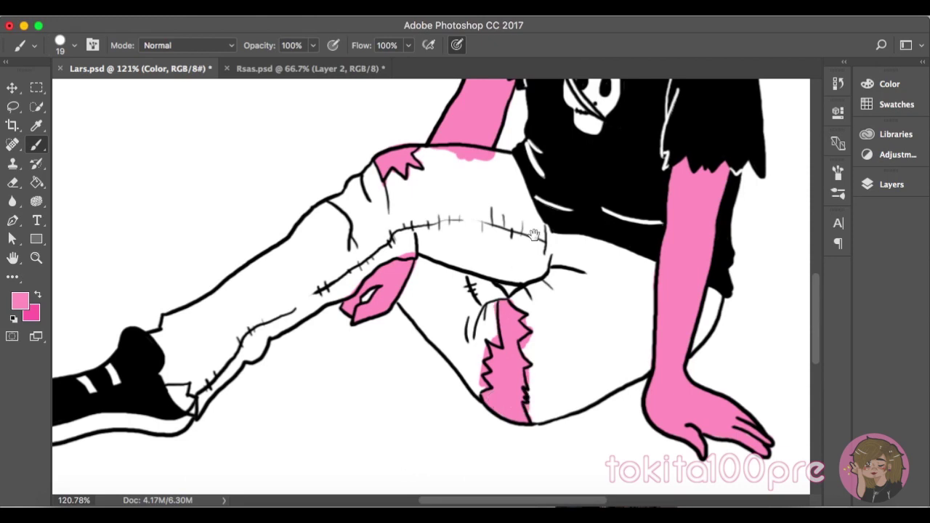
Colour the skull on the shirt teal using a teal swatch
{"action": "left_click_drag", "start_coordinate": [534, 234], "coordinate": [537, 295]}
{"action": "left_click", "coordinate": [896, 103]}
{"action": "left_click", "coordinate": [734, 145]}
{"action": "mouse_move", "coordinate": [581, 131]}
{"action": "left_mouse_down"}
{"action": "mouse_move", "coordinate": [603, 182]}
{"action": "mouse_move", "coordinate": [573, 136]}
{"action": "left_mouse_up"}
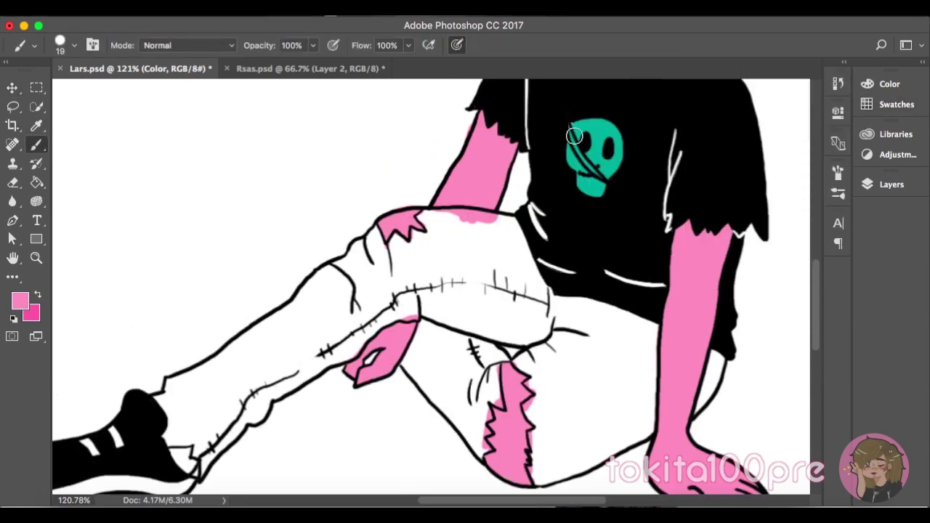
{"action": "key", "text": "ctrl+plus"}
{"action": "scroll", "coordinate": [592, 201], "scroll_direction": "up", "scroll_amount": 5}
Reduce the brush to size 12 and add a pink slash across the skull
{"action": "right_click", "coordinate": [689, 273]}
{"action": "key", "text": "Escape"}
{"action": "left_click_drag", "start_coordinate": [530, 197], "coordinate": [559, 274]}
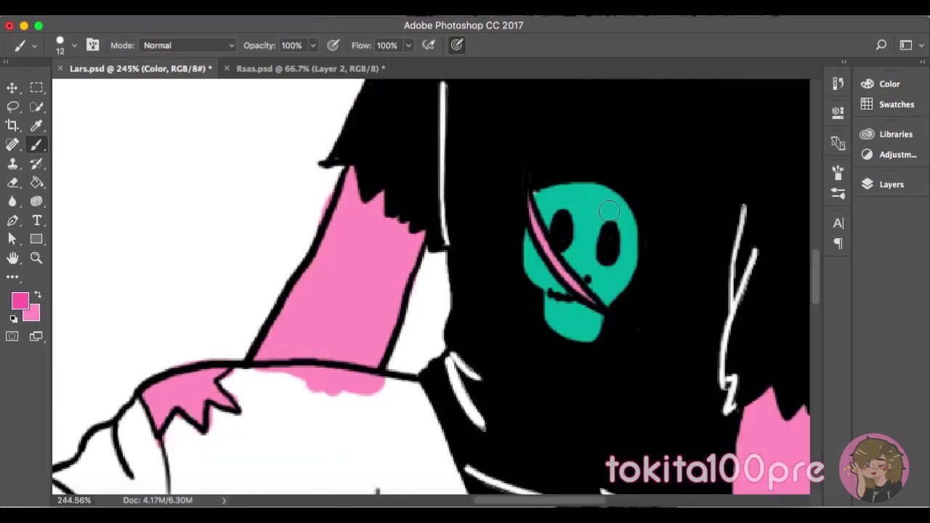
{"action": "scroll", "coordinate": [528, 237], "scroll_direction": "down", "scroll_amount": 5}
{"action": "scroll", "coordinate": [542, 197], "scroll_direction": "up", "scroll_amount": 5}
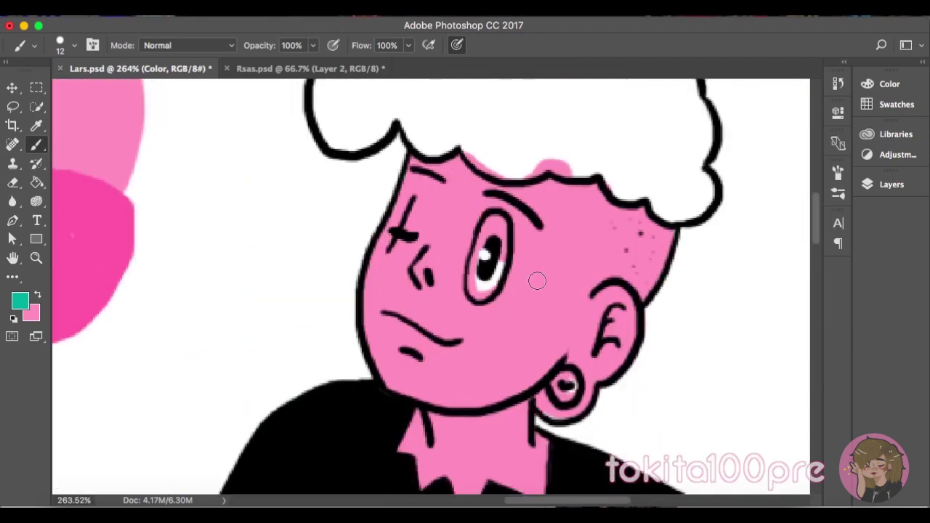
{"action": "key", "text": "e"}
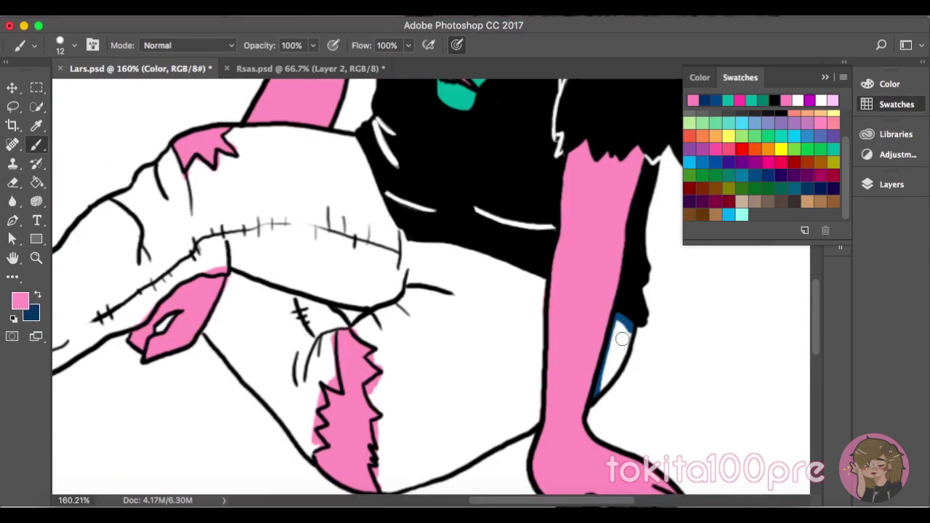
Paint blue along the trouser leg and its edge under the shirt
{"action": "left_click_drag", "start_coordinate": [594, 398], "coordinate": [625, 312]}
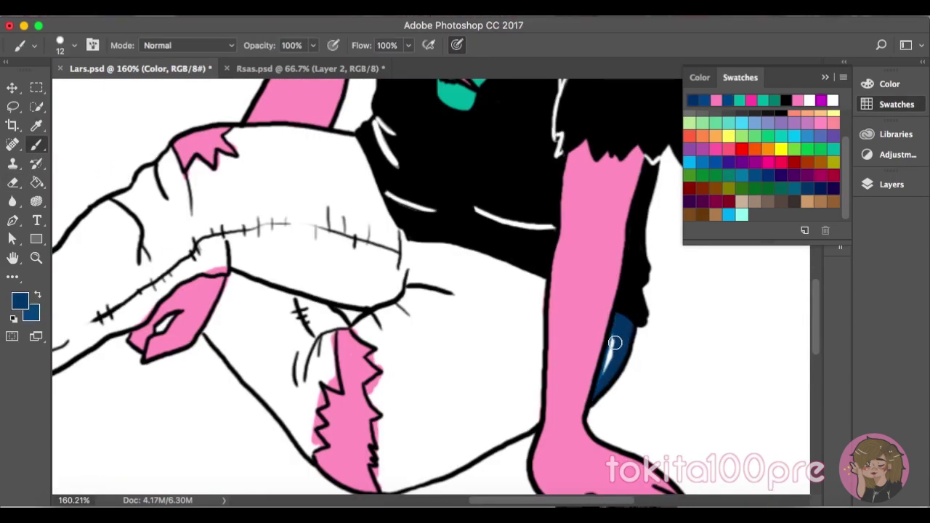
{"action": "scroll", "coordinate": [481, 322], "scroll_direction": "down", "scroll_amount": 3}
{"action": "scroll", "coordinate": [481, 322], "scroll_direction": "up", "scroll_amount": 4}
{"action": "left_click_drag", "start_coordinate": [498, 282], "coordinate": [554, 298]}
{"action": "scroll", "coordinate": [554, 299], "scroll_direction": "down", "scroll_amount": 3}
{"action": "left_click_drag", "start_coordinate": [501, 239], "coordinate": [574, 312]}
{"action": "mouse_move", "coordinate": [494, 279]}
{"action": "left_mouse_down"}
{"action": "mouse_move", "coordinate": [450, 309]}
{"action": "mouse_move", "coordinate": [488, 385]}
{"action": "mouse_move", "coordinate": [473, 428]}
{"action": "left_mouse_up"}
{"action": "scroll", "coordinate": [479, 332], "scroll_direction": "down", "scroll_amount": 1}
Outline the trouser bottom, diagonal line and pink patch zigzag edges in blue
{"action": "left_click_drag", "start_coordinate": [634, 233], "coordinate": [629, 370]}
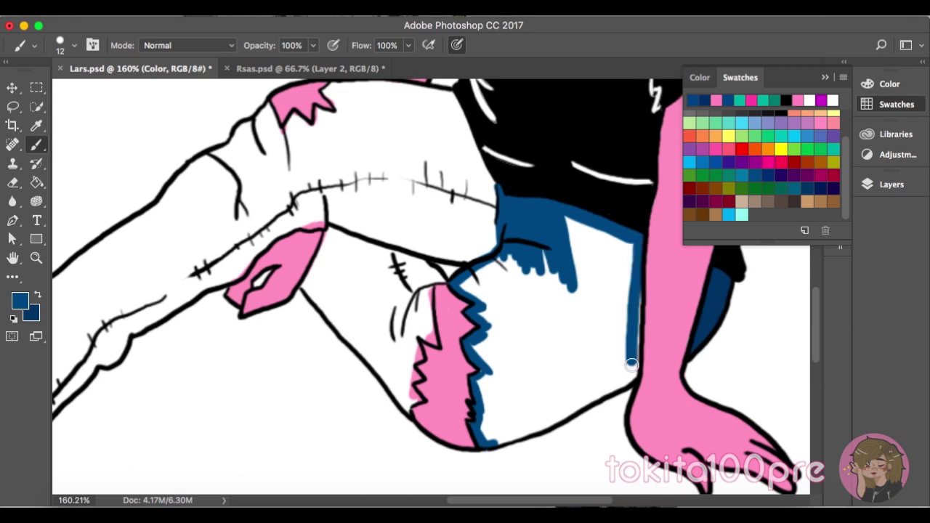
{"action": "scroll", "coordinate": [586, 329], "scroll_direction": "up", "scroll_amount": 3}
{"action": "left_click_drag", "start_coordinate": [363, 294], "coordinate": [582, 184]}
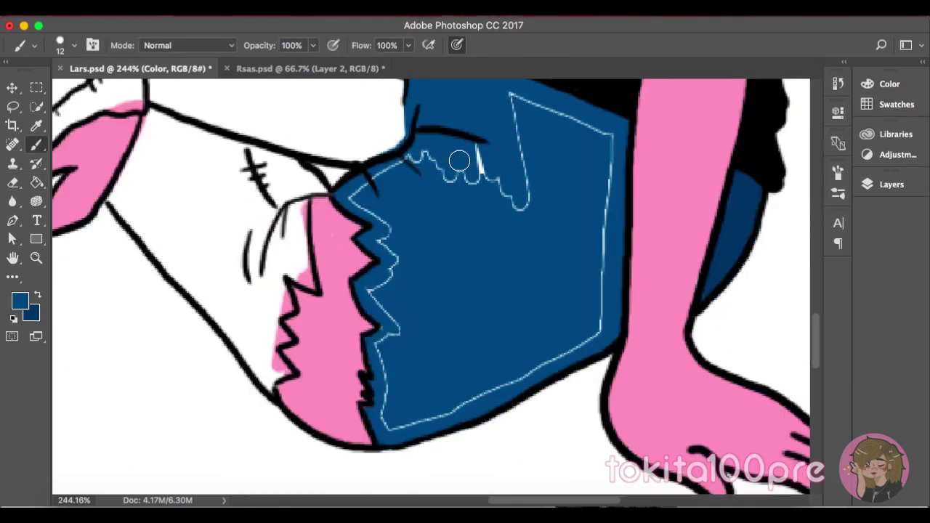
{"action": "mouse_move", "coordinate": [415, 149]}
{"action": "left_mouse_down"}
{"action": "mouse_move", "coordinate": [411, 423]}
{"action": "mouse_move", "coordinate": [384, 283]}
{"action": "left_mouse_up"}
{"action": "scroll", "coordinate": [353, 183], "scroll_direction": "up", "scroll_amount": 5}
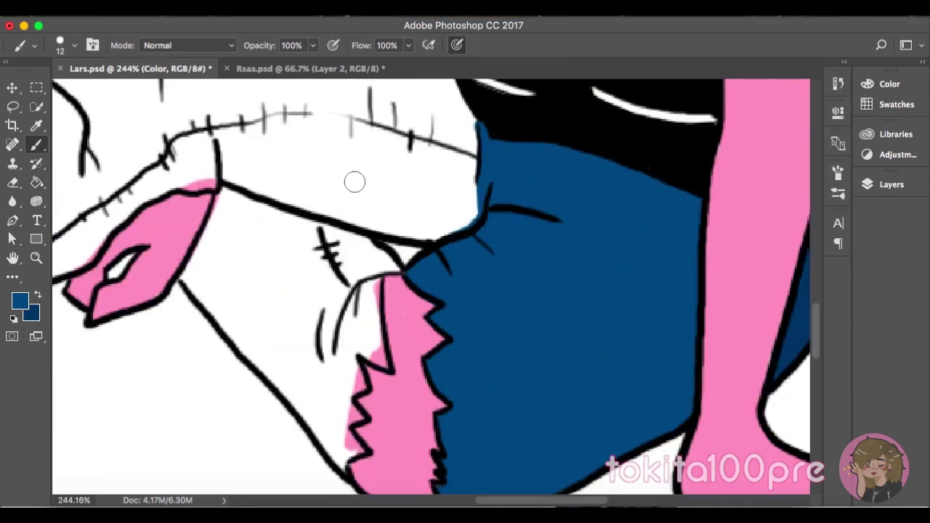
{"action": "scroll", "coordinate": [356, 326], "scroll_direction": "left", "scroll_amount": 5}
{"action": "left_click_drag", "start_coordinate": [290, 211], "coordinate": [249, 301]}
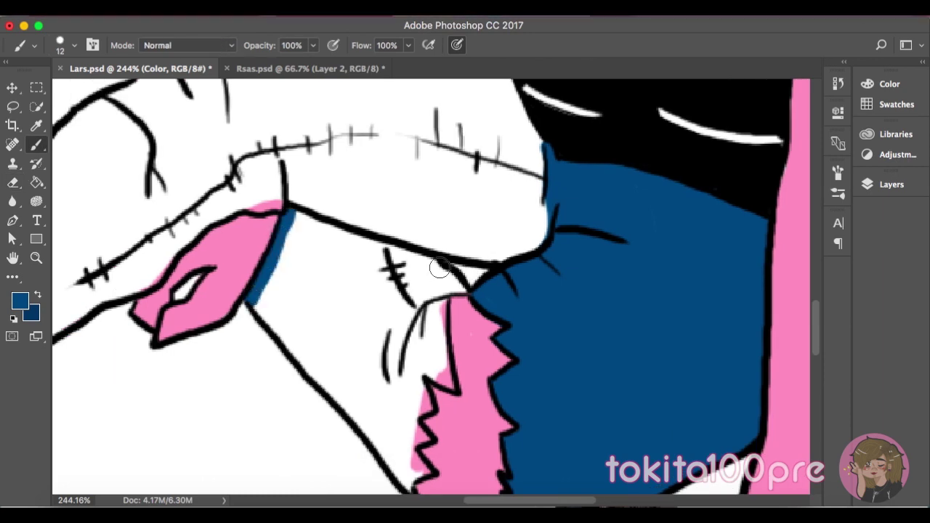
{"action": "left_click_drag", "start_coordinate": [437, 263], "coordinate": [451, 387]}
{"action": "scroll", "coordinate": [411, 371], "scroll_direction": "down", "scroll_amount": 3}
{"action": "left_click_drag", "start_coordinate": [433, 280], "coordinate": [428, 403]}
{"action": "left_click_drag", "start_coordinate": [276, 218], "coordinate": [428, 396]}
Close the outline gap and flood-fill the first trouser section dark blue
{"action": "key", "text": "ctrl+z"}
{"action": "key", "text": "g"}
{"action": "left_click", "coordinate": [369, 254]}
{"action": "key", "text": "ctrl+z"}
{"action": "left_click_drag", "start_coordinate": [320, 130], "coordinate": [458, 190]}
{"action": "left_click", "coordinate": [363, 255]}
{"action": "left_click_drag", "start_coordinate": [298, 227], "coordinate": [452, 224]}
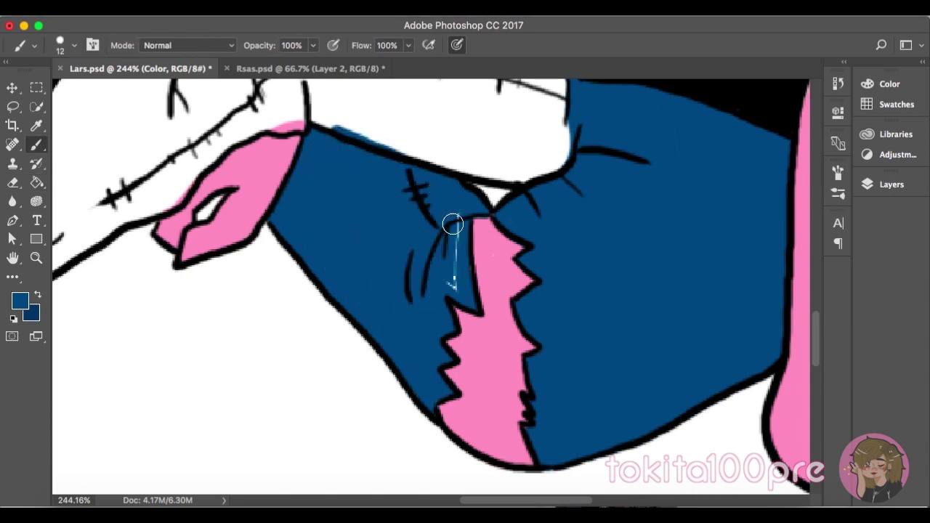
Outline and fill the next trouser section dark blue, covering pale edge gaps
{"action": "scroll", "coordinate": [430, 280], "scroll_direction": "up", "scroll_amount": 5}
{"action": "mouse_move", "coordinate": [313, 153]}
{"action": "left_mouse_down"}
{"action": "mouse_move", "coordinate": [331, 178]}
{"action": "mouse_move", "coordinate": [290, 221]}
{"action": "mouse_move", "coordinate": [240, 240]}
{"action": "mouse_move", "coordinate": [308, 357]}
{"action": "mouse_move", "coordinate": [518, 197]}
{"action": "mouse_move", "coordinate": [531, 270]}
{"action": "mouse_move", "coordinate": [566, 341]}
{"action": "left_mouse_up"}
{"action": "mouse_move", "coordinate": [312, 360]}
{"action": "left_mouse_down"}
{"action": "mouse_move", "coordinate": [459, 407]}
{"action": "mouse_move", "coordinate": [566, 367]}
{"action": "left_mouse_up"}
{"action": "key", "text": "g"}
{"action": "left_click", "coordinate": [436, 344]}
{"action": "key", "text": "b"}
{"action": "left_click_drag", "start_coordinate": [341, 374], "coordinate": [571, 336]}
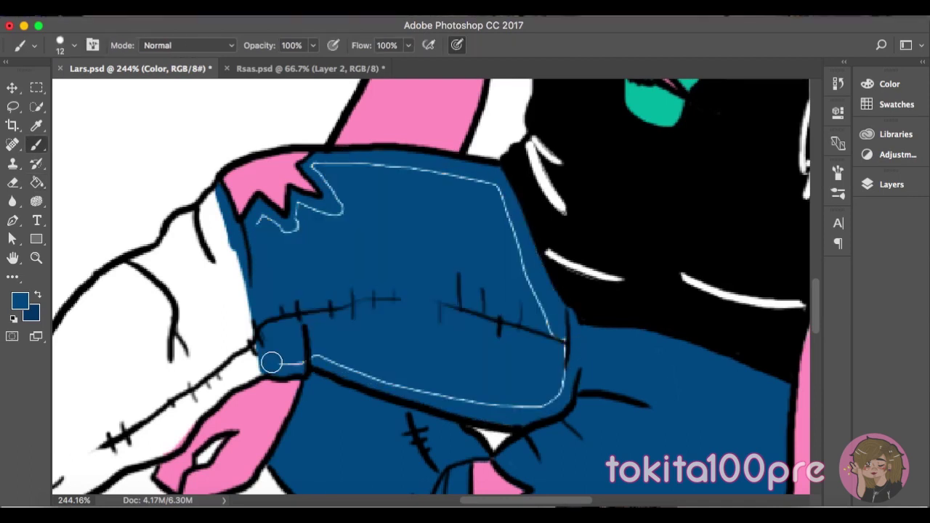
{"action": "left_click_drag", "start_coordinate": [255, 218], "coordinate": [339, 208]}
{"action": "mouse_move", "coordinate": [312, 163]}
{"action": "left_mouse_down"}
{"action": "mouse_move", "coordinate": [494, 175]}
{"action": "mouse_move", "coordinate": [556, 319]}
{"action": "left_mouse_up"}
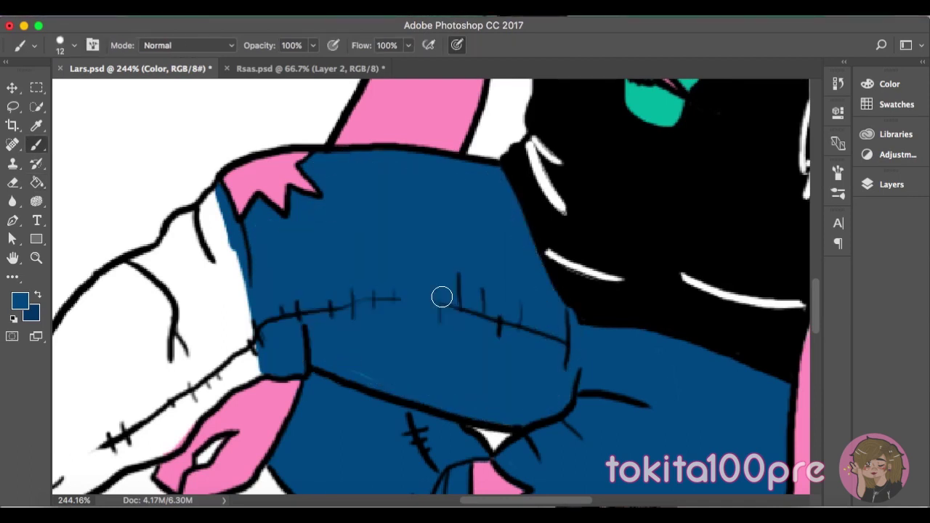
Outline, fill and touch up the lower trouser leg in dark blue
{"action": "scroll", "coordinate": [442, 296], "scroll_direction": "left", "scroll_amount": 5}
{"action": "scroll", "coordinate": [442, 296], "scroll_direction": "down", "scroll_amount": 1}
{"action": "left_click_drag", "start_coordinate": [232, 327], "coordinate": [287, 465]}
{"action": "mouse_move", "coordinate": [240, 319]}
{"action": "left_mouse_down"}
{"action": "mouse_move", "coordinate": [426, 183]}
{"action": "mouse_move", "coordinate": [467, 169]}
{"action": "left_mouse_up"}
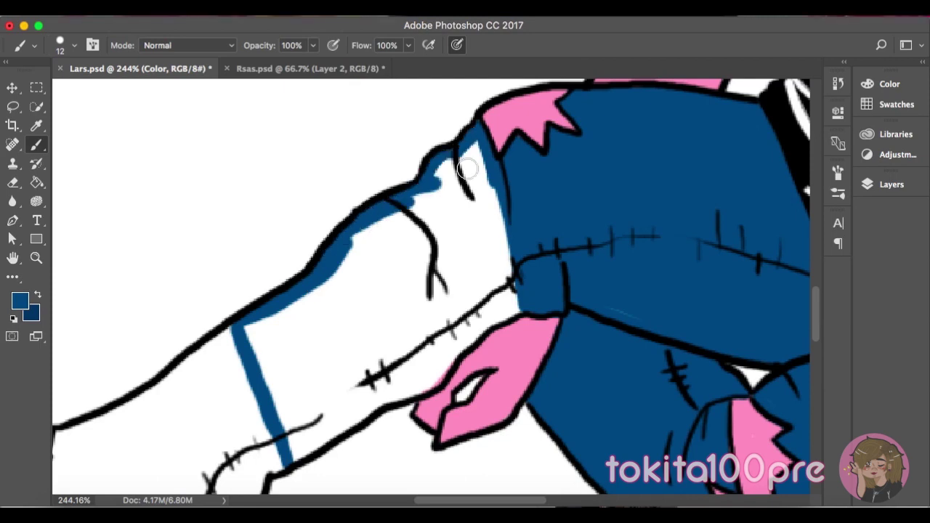
{"action": "left_click_drag", "start_coordinate": [287, 454], "coordinate": [517, 297]}
{"action": "key", "text": "g"}
{"action": "left_click", "coordinate": [385, 341]}
{"action": "key", "text": "b"}
{"action": "mouse_move", "coordinate": [287, 447]}
{"action": "left_mouse_down"}
{"action": "mouse_move", "coordinate": [243, 323]}
{"action": "mouse_move", "coordinate": [461, 161]}
{"action": "left_mouse_up"}
{"action": "left_click_drag", "start_coordinate": [517, 291], "coordinate": [293, 451]}
Outline and fill the trouser cuff above the shoe dark blue, then set brush size 19
{"action": "scroll", "coordinate": [292, 450], "scroll_direction": "down", "scroll_amount": 3}
{"action": "scroll", "coordinate": [276, 393], "scroll_direction": "left", "scroll_amount": 4}
{"action": "mouse_move", "coordinate": [225, 289]}
{"action": "left_mouse_down"}
{"action": "mouse_move", "coordinate": [258, 374]}
{"action": "mouse_move", "coordinate": [314, 378]}
{"action": "left_mouse_up"}
{"action": "mouse_move", "coordinate": [320, 414]}
{"action": "left_mouse_down"}
{"action": "mouse_move", "coordinate": [327, 446]}
{"action": "mouse_move", "coordinate": [460, 308]}
{"action": "mouse_move", "coordinate": [394, 353]}
{"action": "mouse_move", "coordinate": [341, 429]}
{"action": "left_mouse_up"}
{"action": "left_click_drag", "start_coordinate": [250, 283], "coordinate": [429, 152]}
{"action": "key", "text": "g"}
{"action": "left_click", "coordinate": [319, 320]}
{"action": "key", "text": "b"}
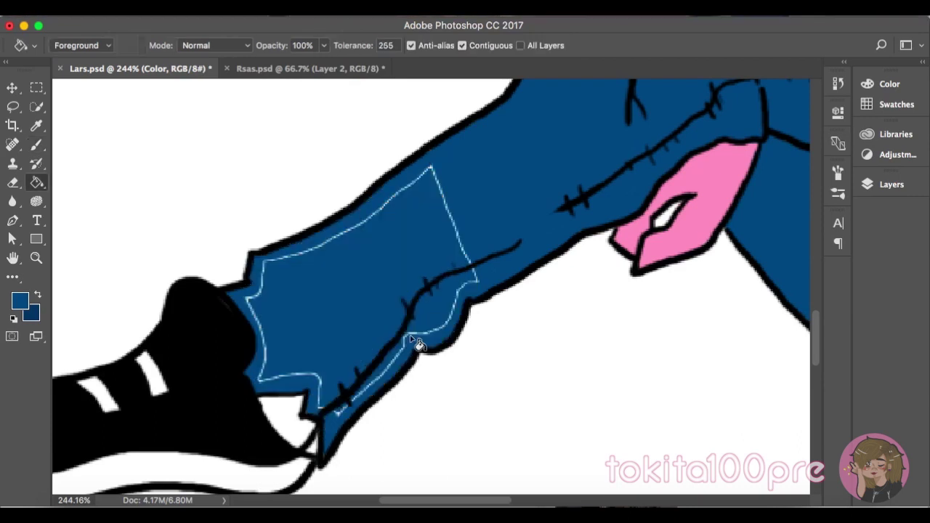
{"action": "right_click", "coordinate": [363, 286]}
{"action": "key", "text": "Escape"}
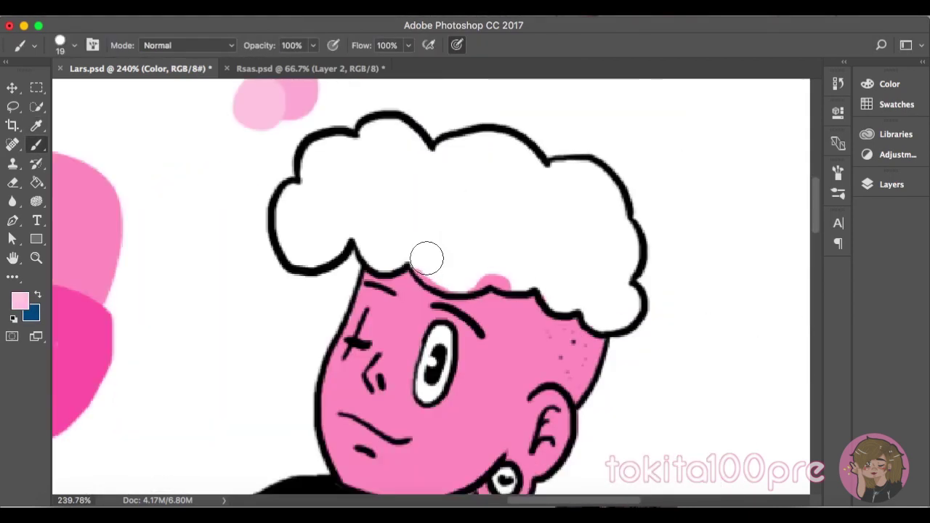
Shade the hair's edges darker pink, switching to a size 11 brush
{"action": "mouse_move", "coordinate": [362, 130]}
{"action": "left_mouse_down"}
{"action": "mouse_move", "coordinate": [327, 141]}
{"action": "mouse_move", "coordinate": [295, 245]}
{"action": "mouse_move", "coordinate": [411, 257]}
{"action": "left_mouse_up"}
{"action": "mouse_move", "coordinate": [435, 157]}
{"action": "left_mouse_down"}
{"action": "mouse_move", "coordinate": [546, 170]}
{"action": "mouse_move", "coordinate": [620, 291]}
{"action": "mouse_move", "coordinate": [585, 313]}
{"action": "left_mouse_up"}
{"action": "right_click", "coordinate": [571, 287]}
{"action": "left_click_drag", "start_coordinate": [674, 317], "coordinate": [663, 317]}
{"action": "key", "text": "Return"}
{"action": "left_click_drag", "start_coordinate": [415, 255], "coordinate": [514, 285]}
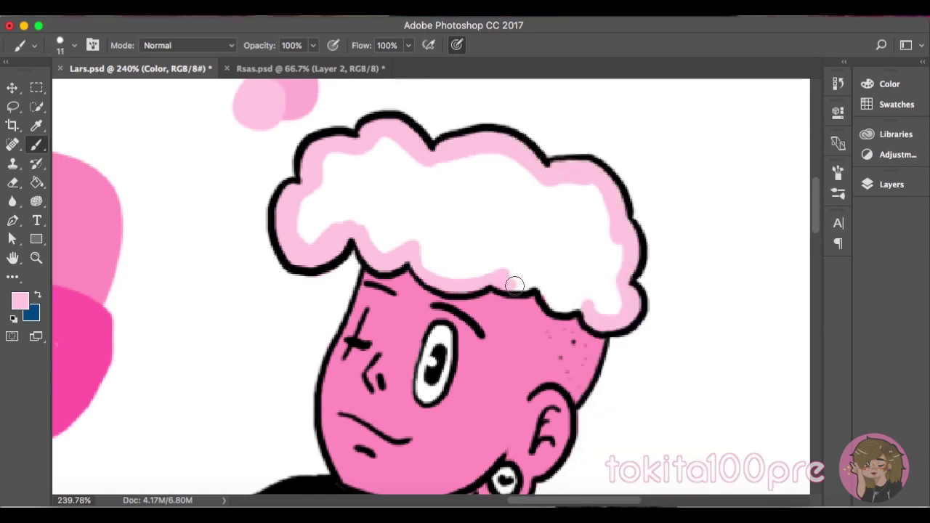
Fill the hair interior light pink, cover the pale lower edge, and pick lavender
{"action": "key", "text": "alt+BackSpace"}
{"action": "left_click_drag", "start_coordinate": [509, 273], "coordinate": [617, 282]}
{"action": "scroll", "coordinate": [560, 189], "scroll_direction": "down", "scroll_amount": 3}
{"action": "left_click", "coordinate": [896, 104]}
{"action": "left_click", "coordinate": [692, 100]}
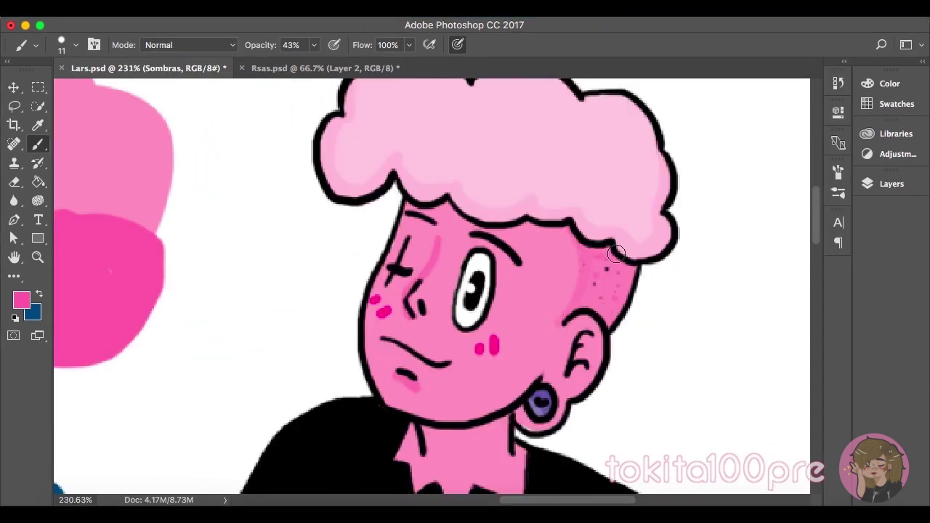
Raise brush opacity to 100% and shade the neck under the jaw darker pink
{"action": "left_click", "coordinate": [313, 44]}
{"action": "left_click_drag", "start_coordinate": [311, 66], "coordinate": [362, 67]}
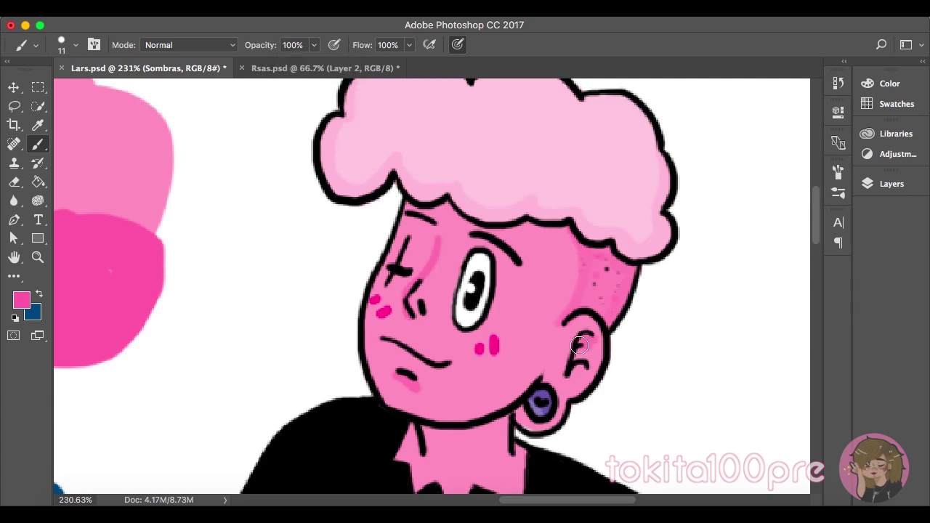
{"action": "left_click_drag", "start_coordinate": [544, 381], "coordinate": [602, 265]}
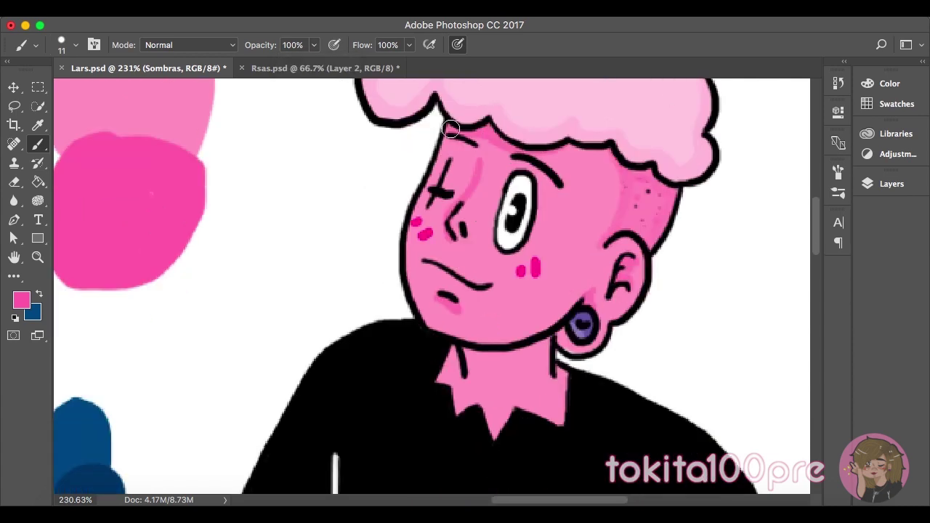
{"action": "left_click_drag", "start_coordinate": [452, 367], "coordinate": [461, 348]}
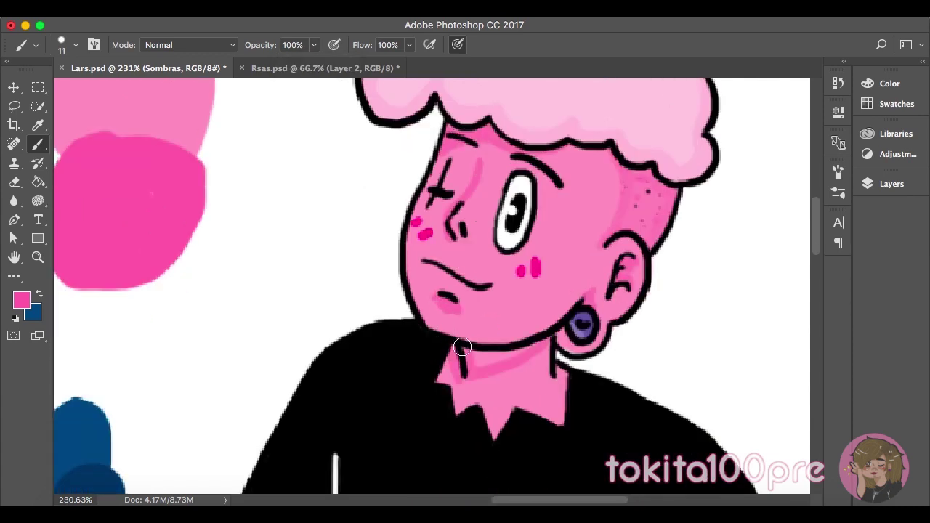
Shade the forearm, hand and knee rip edges darker pink
{"action": "scroll", "coordinate": [585, 353], "scroll_direction": "down", "scroll_amount": 8}
{"action": "scroll", "coordinate": [492, 386], "scroll_direction": "down", "scroll_amount": 6}
{"action": "left_click_drag", "start_coordinate": [373, 286], "coordinate": [470, 456]}
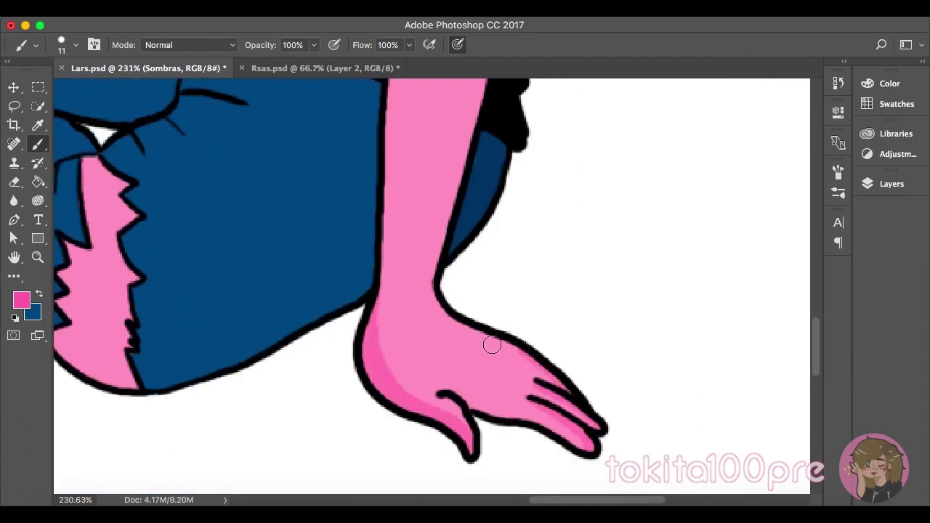
{"action": "scroll", "coordinate": [433, 163], "scroll_direction": "left", "scroll_amount": 5}
{"action": "mouse_move", "coordinate": [467, 219]}
{"action": "left_mouse_down"}
{"action": "mouse_move", "coordinate": [462, 360]}
{"action": "mouse_move", "coordinate": [407, 299]}
{"action": "left_mouse_up"}
{"action": "left_click_drag", "start_coordinate": [410, 241], "coordinate": [416, 292]}
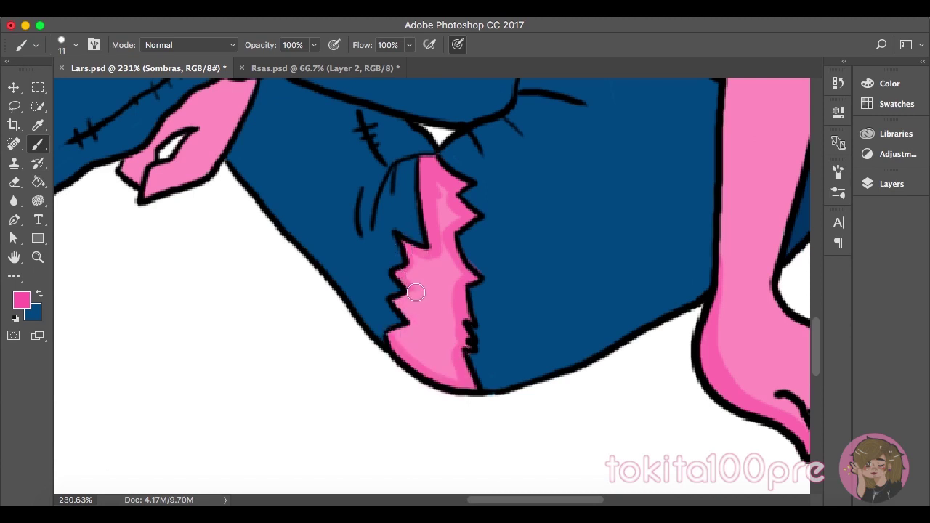
Shade the hand on the knee, shoulder patch and neck darker pink
{"action": "scroll", "coordinate": [345, 262], "scroll_direction": "up", "scroll_amount": 2}
{"action": "scroll", "coordinate": [345, 261], "scroll_direction": "left", "scroll_amount": 2}
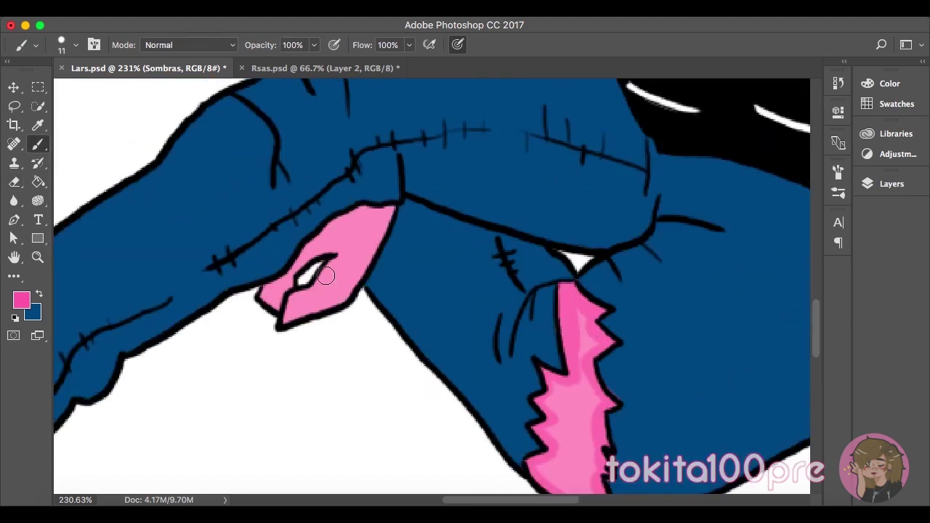
{"action": "mouse_move", "coordinate": [285, 301]}
{"action": "left_mouse_down"}
{"action": "mouse_move", "coordinate": [363, 225]}
{"action": "mouse_move", "coordinate": [341, 254]}
{"action": "left_mouse_up"}
{"action": "left_click_drag", "start_coordinate": [374, 221], "coordinate": [347, 243]}
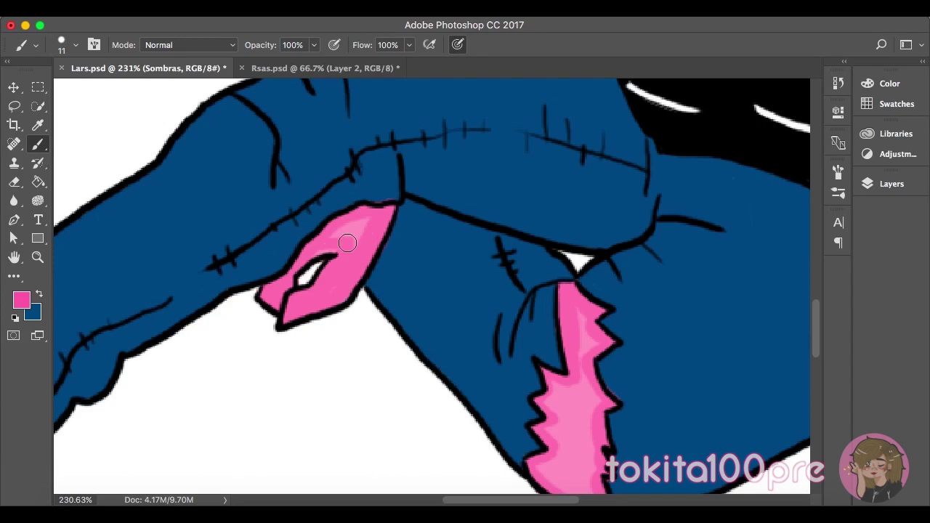
{"action": "scroll", "coordinate": [316, 308], "scroll_direction": "up", "scroll_amount": 5}
{"action": "left_click_drag", "start_coordinate": [319, 349], "coordinate": [356, 313]}
{"action": "scroll", "coordinate": [360, 348], "scroll_direction": "up", "scroll_amount": 1}
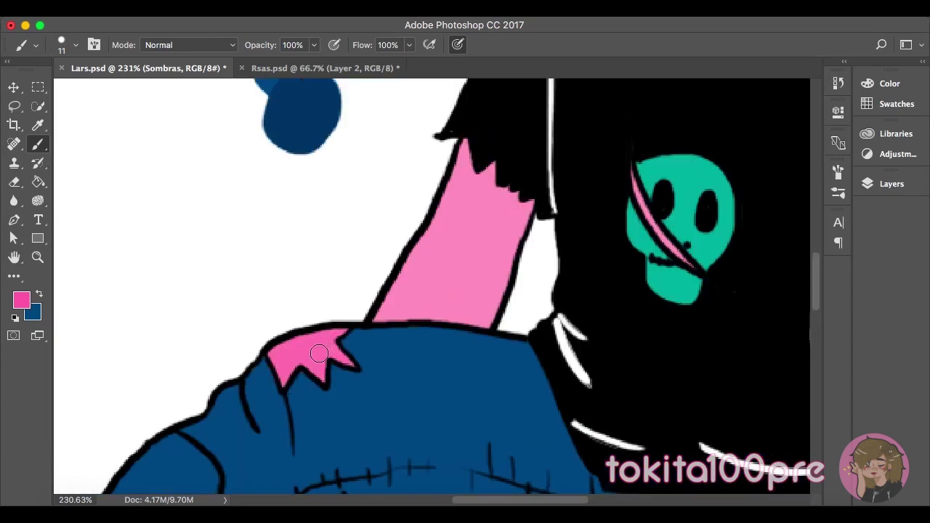
{"action": "scroll", "coordinate": [319, 353], "scroll_direction": "up", "scroll_amount": 2}
{"action": "scroll", "coordinate": [319, 353], "scroll_direction": "right", "scroll_amount": 2}
{"action": "left_click_drag", "start_coordinate": [438, 276], "coordinate": [405, 192]}
Check the eraser size, then return to a small brush
{"action": "scroll", "coordinate": [444, 328], "scroll_direction": "down", "scroll_amount": 5}
{"action": "scroll", "coordinate": [365, 380], "scroll_direction": "up", "scroll_amount": 3}
{"action": "scroll", "coordinate": [366, 380], "scroll_direction": "right", "scroll_amount": 3}
{"action": "key", "text": "e"}
{"action": "right_click", "coordinate": [520, 384]}
{"action": "key", "text": "Escape"}
{"action": "key", "text": "b"}
{"action": "scroll", "coordinate": [517, 390], "scroll_direction": "up", "scroll_amount": 3}
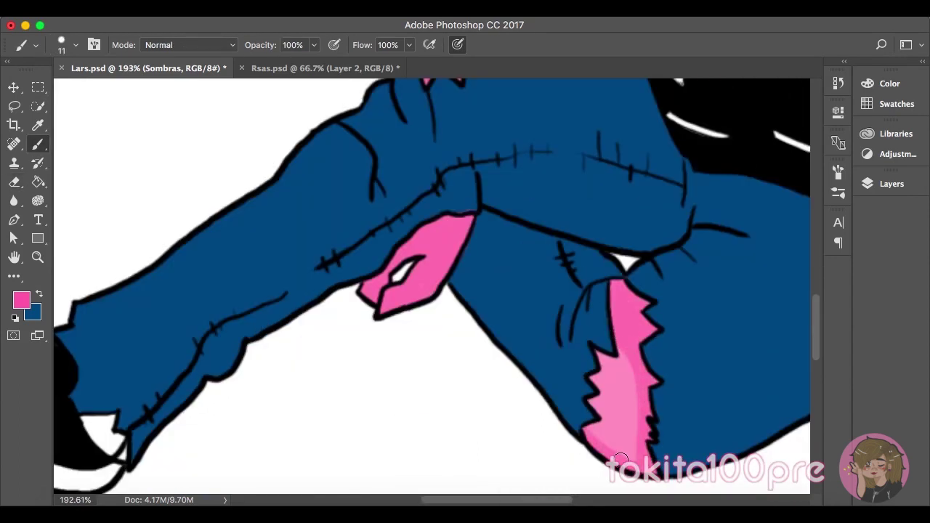
{"action": "scroll", "coordinate": [619, 459], "scroll_direction": "up", "scroll_amount": 10}
{"action": "scroll", "coordinate": [440, 326], "scroll_direction": "down", "scroll_amount": 2}
{"action": "scroll", "coordinate": [433, 395], "scroll_direction": "down", "scroll_amount": 5}
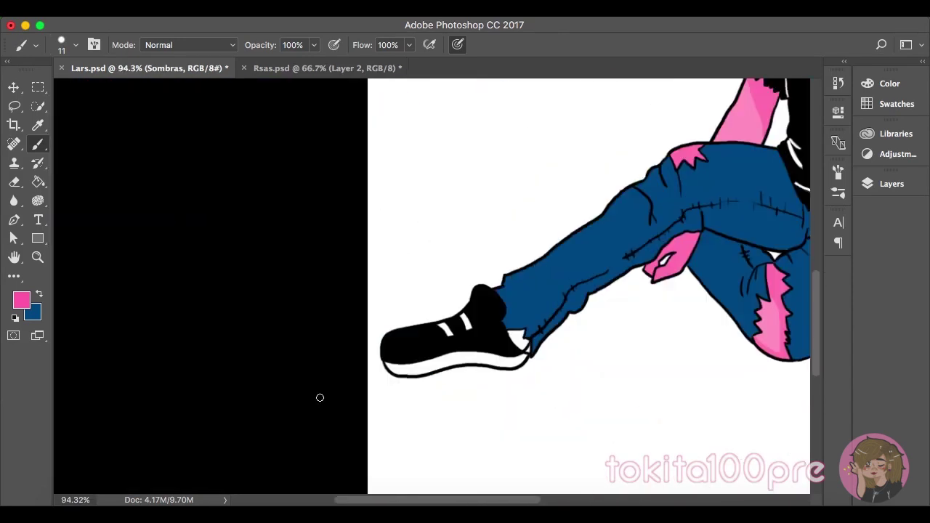
{"action": "scroll", "coordinate": [608, 313], "scroll_direction": "up", "scroll_amount": 3}
Paint the shoe stripes and sole light grey
{"action": "left_click", "coordinate": [419, 353], "text": "alt"}
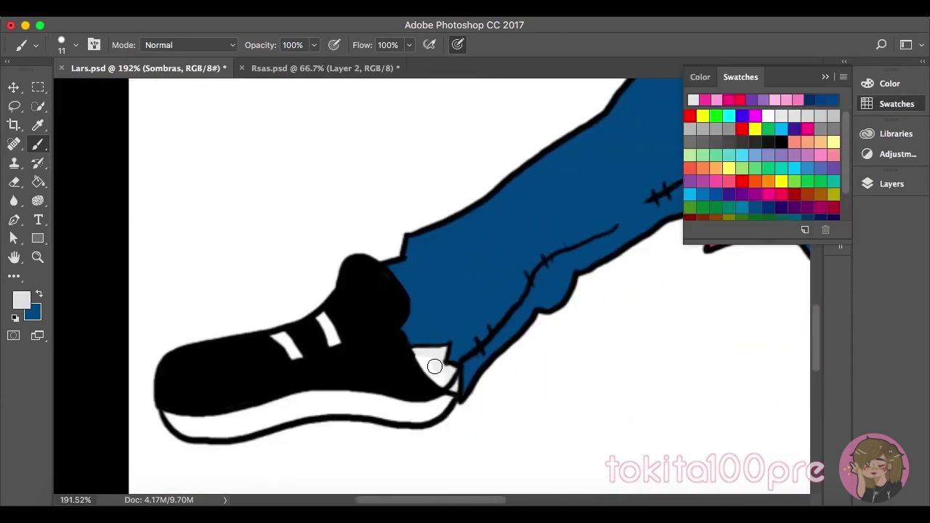
{"action": "left_click_drag", "start_coordinate": [284, 341], "coordinate": [330, 319]}
{"action": "left_click_drag", "start_coordinate": [167, 420], "coordinate": [451, 392]}
{"action": "scroll", "coordinate": [444, 400], "scroll_direction": "up", "scroll_amount": 3}
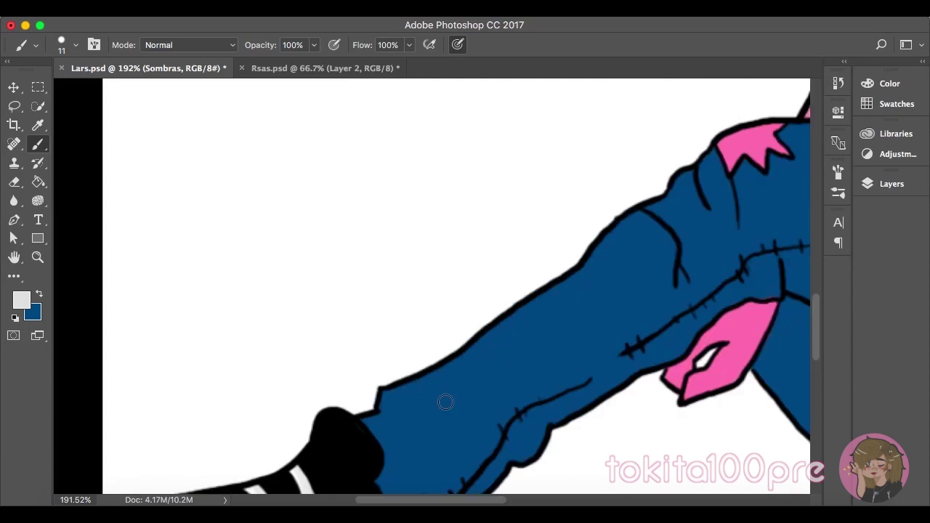
Pick dark blue and shade along the jeans' upper stitched seam
{"action": "scroll", "coordinate": [538, 211], "scroll_direction": "up", "scroll_amount": 5}
{"action": "scroll", "coordinate": [463, 277], "scroll_direction": "down", "scroll_amount": 5}
{"action": "scroll", "coordinate": [267, 373], "scroll_direction": "down", "scroll_amount": 5}
{"action": "left_click", "coordinate": [267, 373], "text": "alt"}
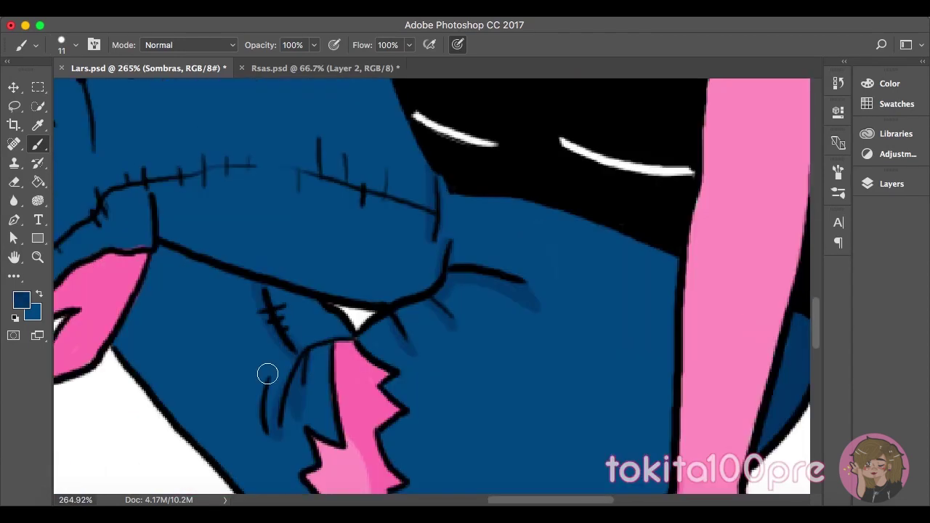
{"action": "scroll", "coordinate": [291, 274], "scroll_direction": "left", "scroll_amount": 2}
{"action": "scroll", "coordinate": [591, 305], "scroll_direction": "up", "scroll_amount": 3}
{"action": "scroll", "coordinate": [590, 305], "scroll_direction": "left", "scroll_amount": 2}
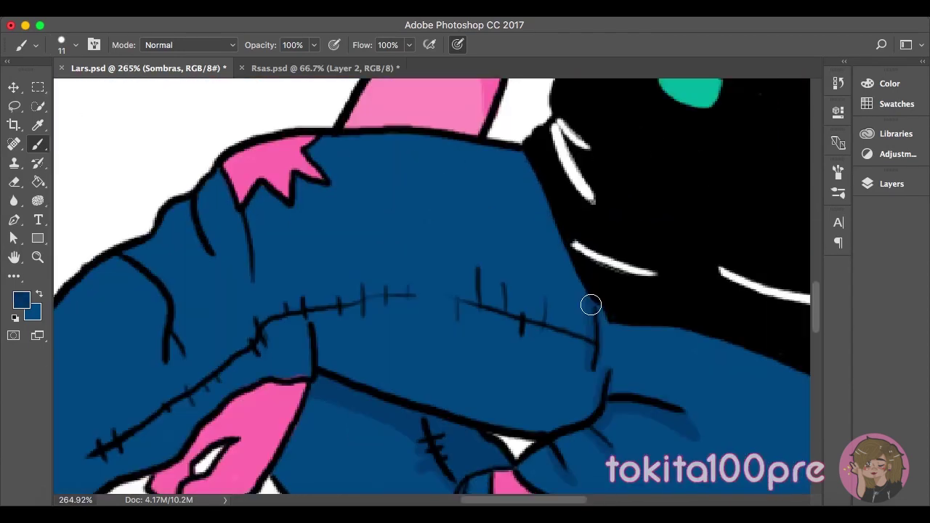
{"action": "left_click_drag", "start_coordinate": [451, 295], "coordinate": [323, 305]}
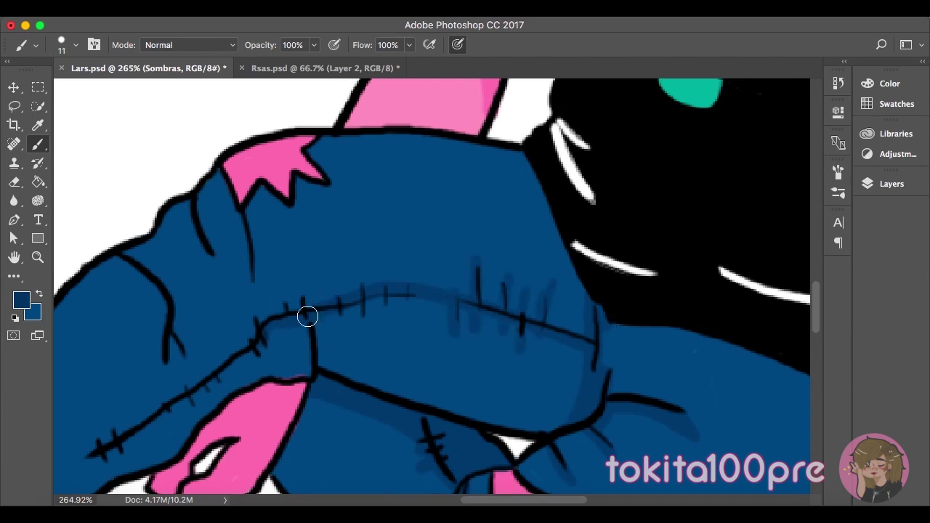
Check the brush and eraser sizes while switching between painting and erasing
{"action": "scroll", "coordinate": [438, 353], "scroll_direction": "left", "scroll_amount": 1}
{"action": "scroll", "coordinate": [438, 353], "scroll_direction": "left", "scroll_amount": 2}
{"action": "scroll", "coordinate": [394, 311], "scroll_direction": "left", "scroll_amount": 5}
{"action": "scroll", "coordinate": [394, 311], "scroll_direction": "down", "scroll_amount": 1}
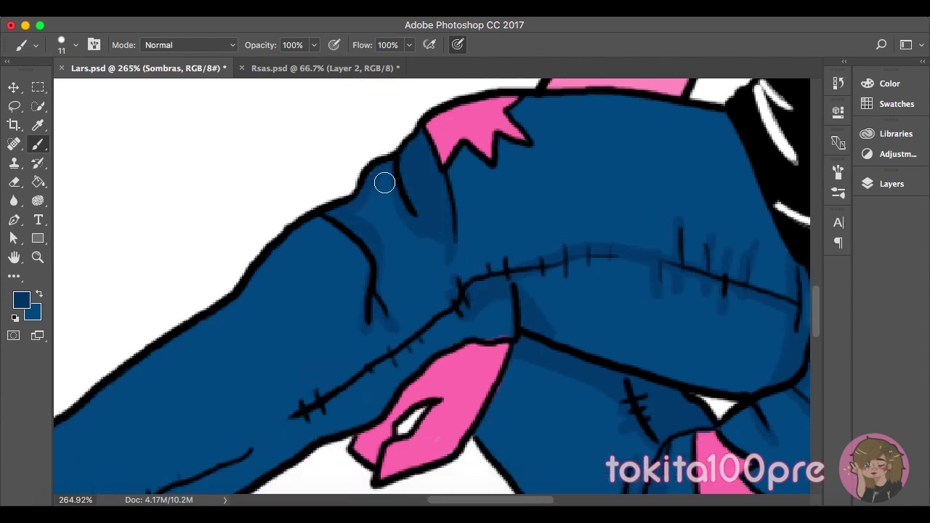
{"action": "scroll", "coordinate": [405, 282], "scroll_direction": "down", "scroll_amount": 4}
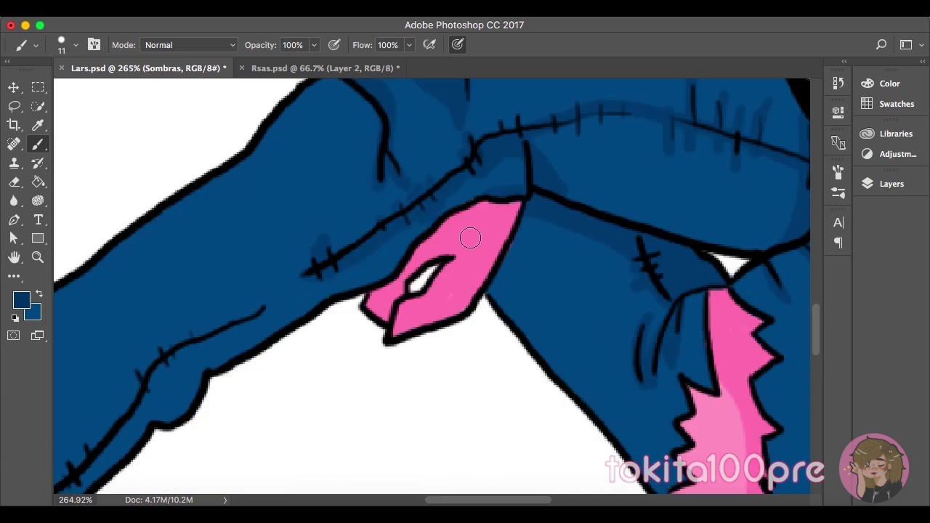
{"action": "scroll", "coordinate": [472, 171], "scroll_direction": "down", "scroll_amount": 1}
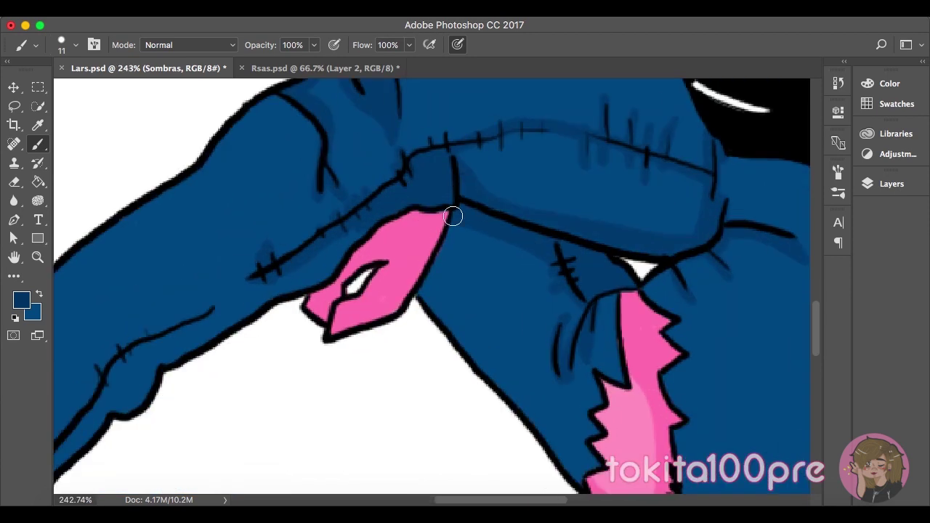
{"action": "right_click", "coordinate": [426, 297]}
{"action": "key", "text": "Escape"}
{"action": "right_click", "coordinate": [349, 314]}
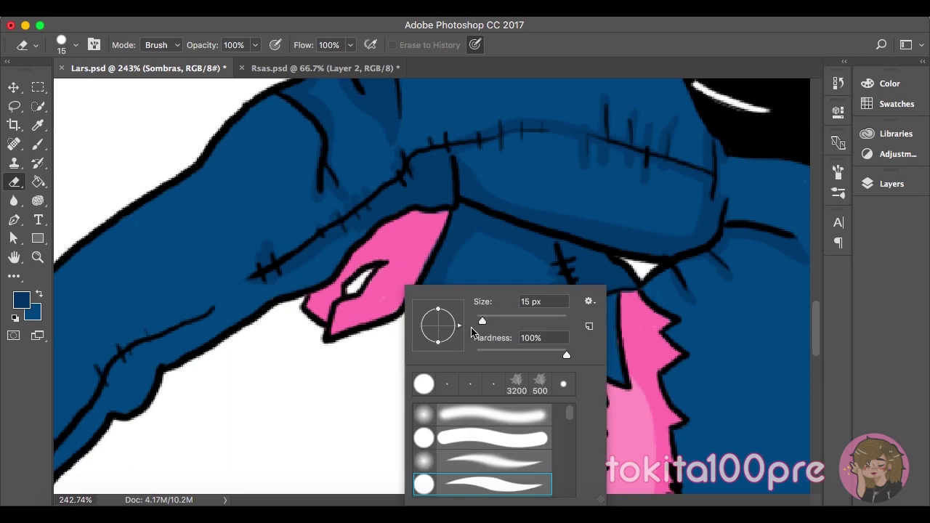
{"action": "key", "text": "Escape"}
Shade the leg seam and the jeans' top edge in darker blue
{"action": "scroll", "coordinate": [356, 271], "scroll_direction": "left", "scroll_amount": 8}
{"action": "scroll", "coordinate": [356, 271], "scroll_direction": "down", "scroll_amount": 3}
{"action": "left_click_drag", "start_coordinate": [402, 270], "coordinate": [447, 253]}
{"action": "scroll", "coordinate": [343, 337], "scroll_direction": "right", "scroll_amount": 10}
{"action": "scroll", "coordinate": [286, 289], "scroll_direction": "up", "scroll_amount": 3}
{"action": "mouse_move", "coordinate": [292, 298]}
{"action": "left_mouse_down"}
{"action": "mouse_move", "coordinate": [369, 282]}
{"action": "mouse_move", "coordinate": [420, 339]}
{"action": "left_mouse_up"}
{"action": "scroll", "coordinate": [290, 349], "scroll_direction": "left", "scroll_amount": 5}
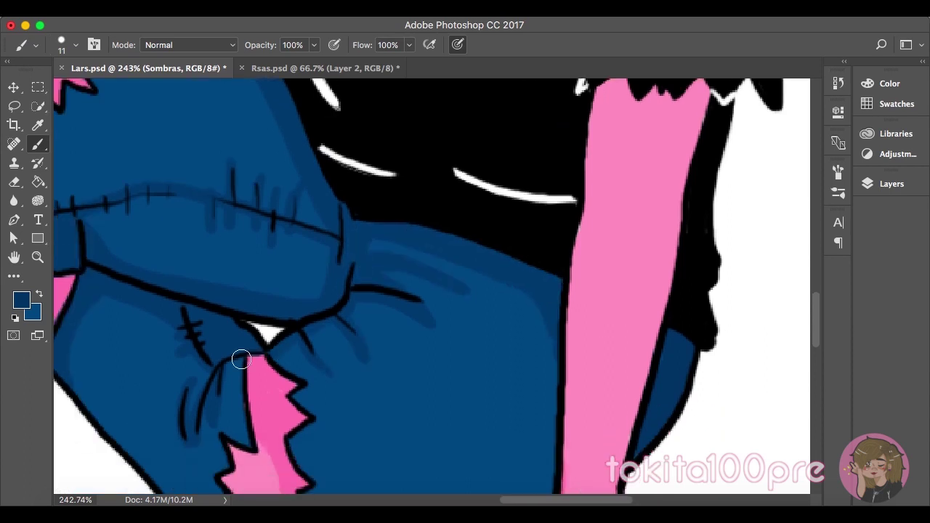
{"action": "scroll", "coordinate": [182, 269], "scroll_direction": "up", "scroll_amount": 5}
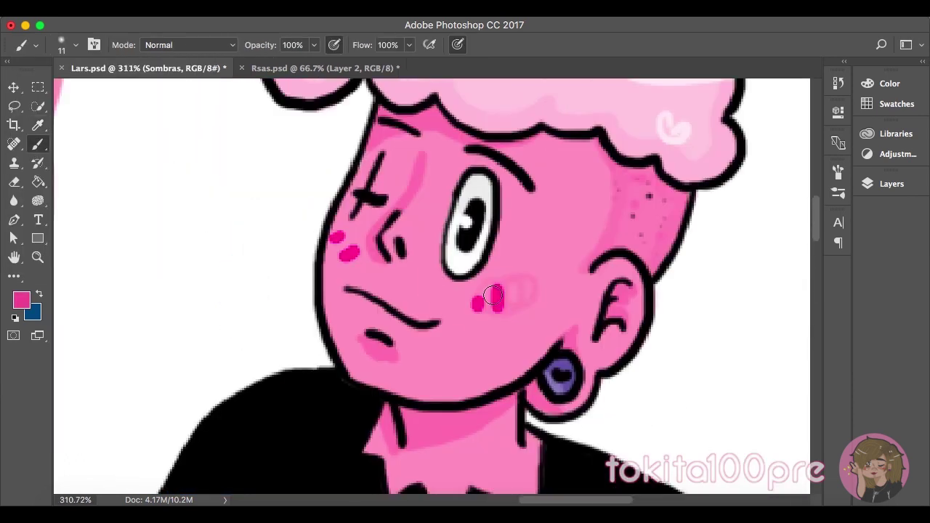
Blush both cheeks pink, then dot a white highlight on the left cheek
{"action": "left_click_drag", "start_coordinate": [493, 295], "coordinate": [514, 301]}
{"action": "mouse_move", "coordinate": [338, 247]}
{"action": "left_mouse_down"}
{"action": "mouse_move", "coordinate": [349, 259]}
{"action": "mouse_move", "coordinate": [348, 233]}
{"action": "left_mouse_up"}
{"action": "key", "text": "x"}
{"action": "left_click", "coordinate": [22, 299]}
{"action": "left_click", "coordinate": [277, 140]}
{"action": "key", "text": "Return"}
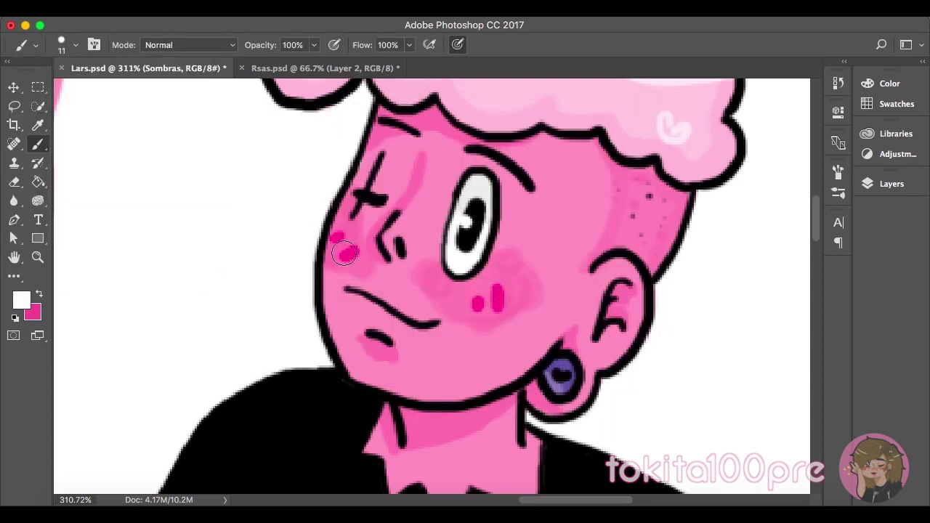
{"action": "left_click", "coordinate": [351, 238]}
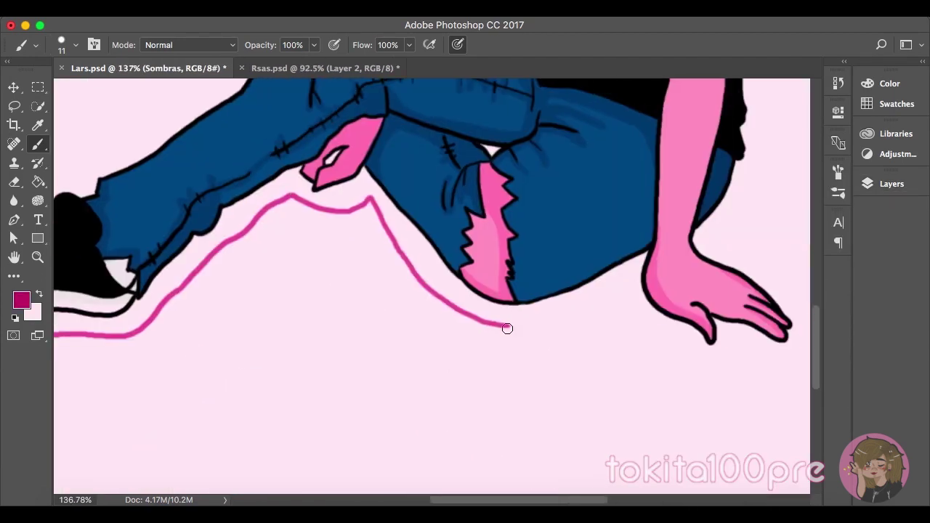
Trace and thicken a pink outline around the legs, then fill between the outlines with magenta
{"action": "left_click_drag", "start_coordinate": [504, 326], "coordinate": [725, 364]}
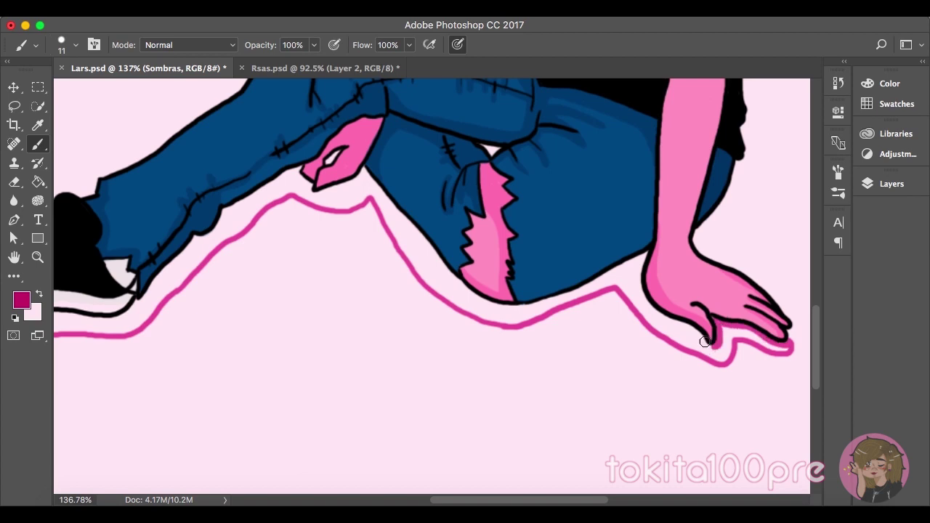
{"action": "scroll", "coordinate": [647, 356], "scroll_direction": "up", "scroll_amount": 3}
{"action": "left_click_drag", "start_coordinate": [212, 181], "coordinate": [226, 300]}
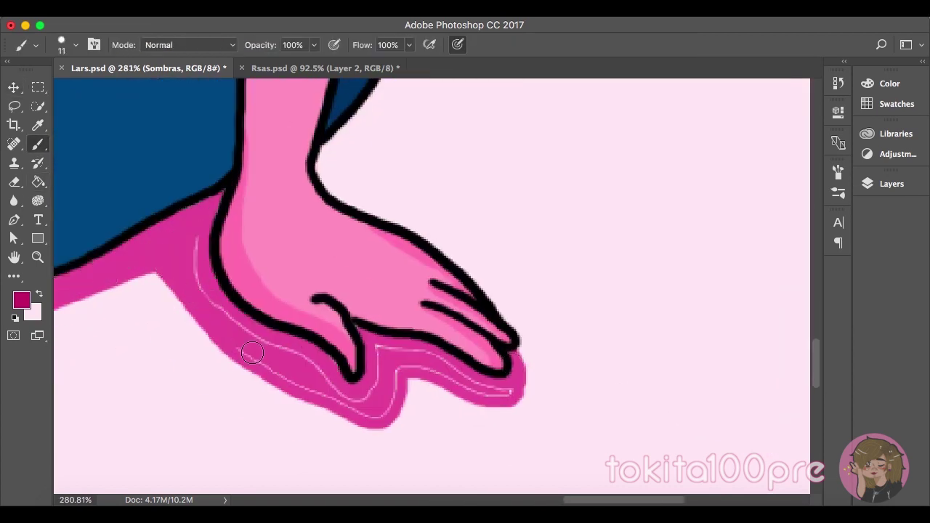
{"action": "scroll", "coordinate": [356, 365], "scroll_direction": "left", "scroll_amount": 10}
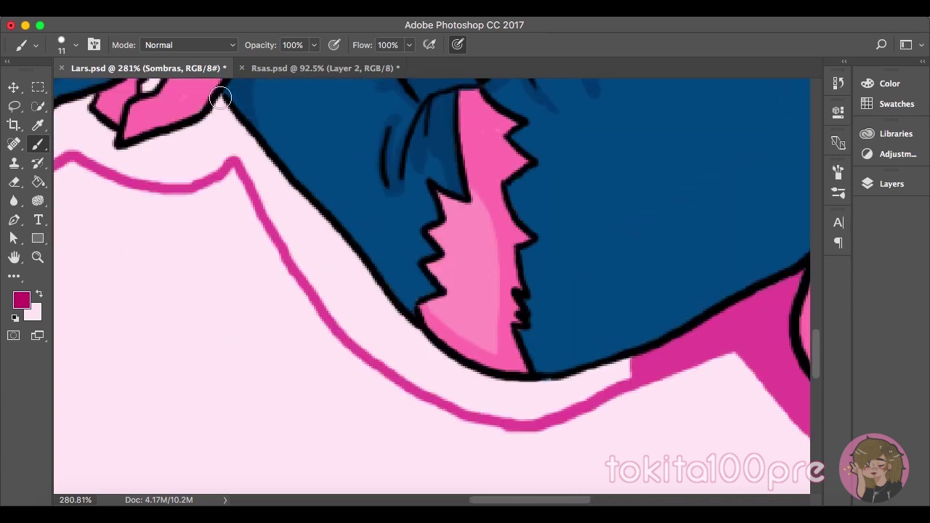
{"action": "left_click_drag", "start_coordinate": [249, 145], "coordinate": [416, 341]}
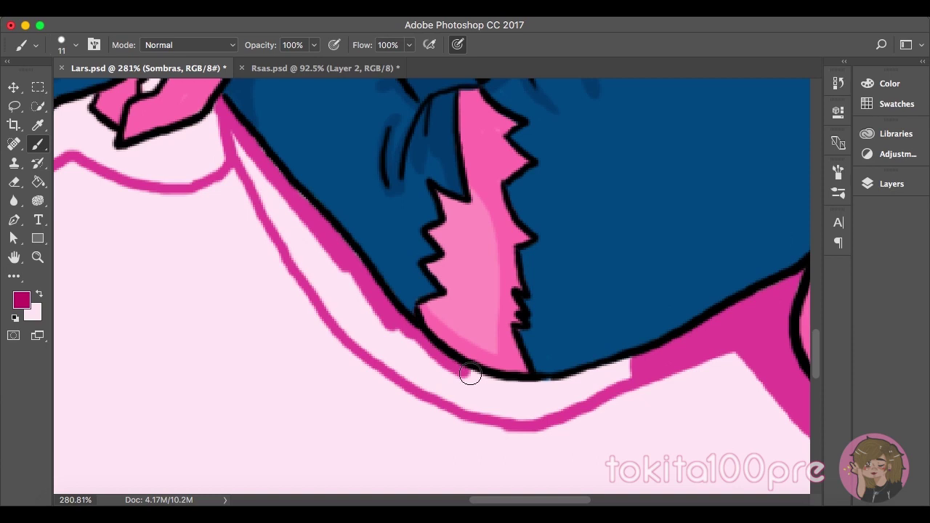
{"action": "left_click_drag", "start_coordinate": [469, 373], "coordinate": [627, 365]}
{"action": "key", "text": "g"}
{"action": "left_click", "coordinate": [431, 380]}
{"action": "key", "text": "b"}
{"action": "left_click_drag", "start_coordinate": [236, 148], "coordinate": [389, 356]}
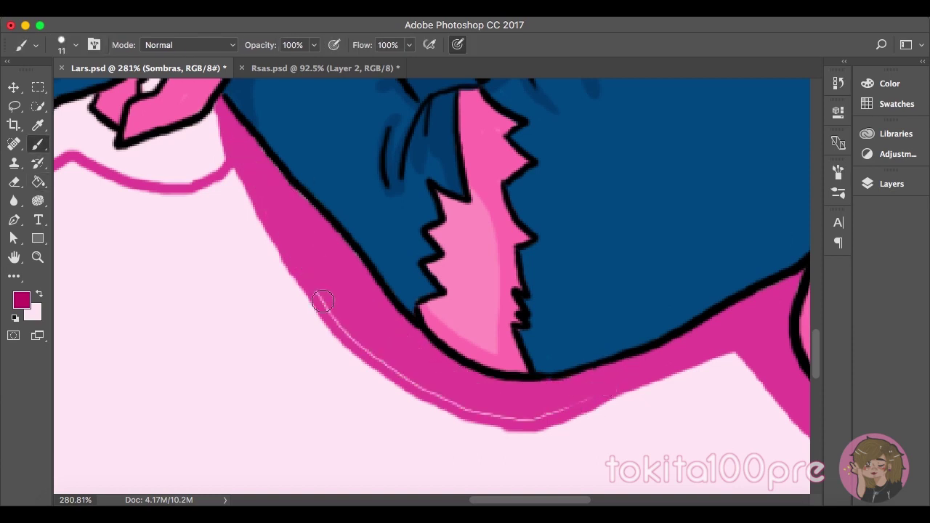
With a 7 px brush, trace the band's inner edge and fill it solid magenta
{"action": "scroll", "coordinate": [436, 327], "scroll_direction": "up", "scroll_amount": 5}
{"action": "right_click", "coordinate": [513, 319]}
{"action": "key", "text": "bracketleft"}
{"action": "key", "text": "bracketleft"}
{"action": "key", "text": "bracketleft"}
{"action": "key", "text": "Escape"}
{"action": "scroll", "coordinate": [436, 291], "scroll_direction": "up", "scroll_amount": 2}
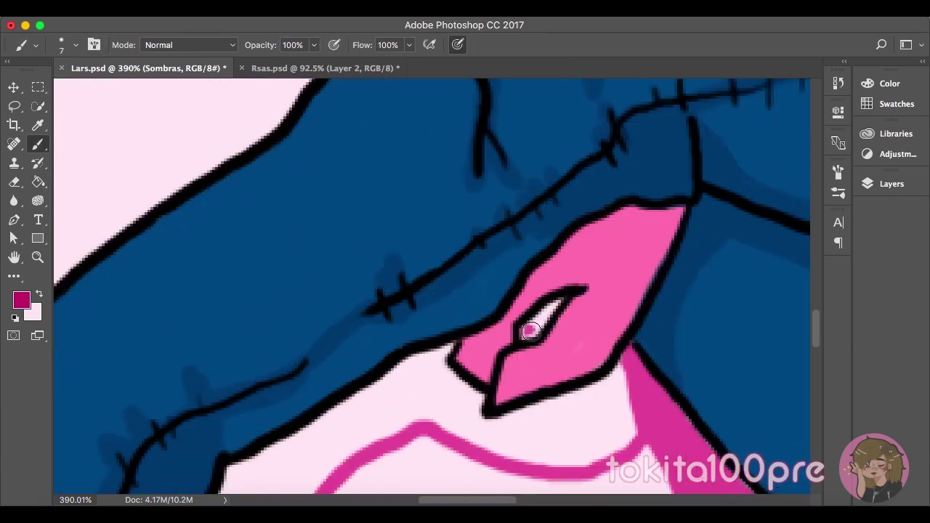
{"action": "scroll", "coordinate": [165, 311], "scroll_direction": "up", "scroll_amount": 3}
{"action": "mouse_move", "coordinate": [165, 311]}
{"action": "left_mouse_down"}
{"action": "mouse_move", "coordinate": [311, 220]}
{"action": "mouse_move", "coordinate": [331, 177]}
{"action": "mouse_move", "coordinate": [467, 124]}
{"action": "mouse_move", "coordinate": [610, 154]}
{"action": "left_mouse_up"}
{"action": "key", "text": "g"}
{"action": "left_click", "coordinate": [224, 276]}
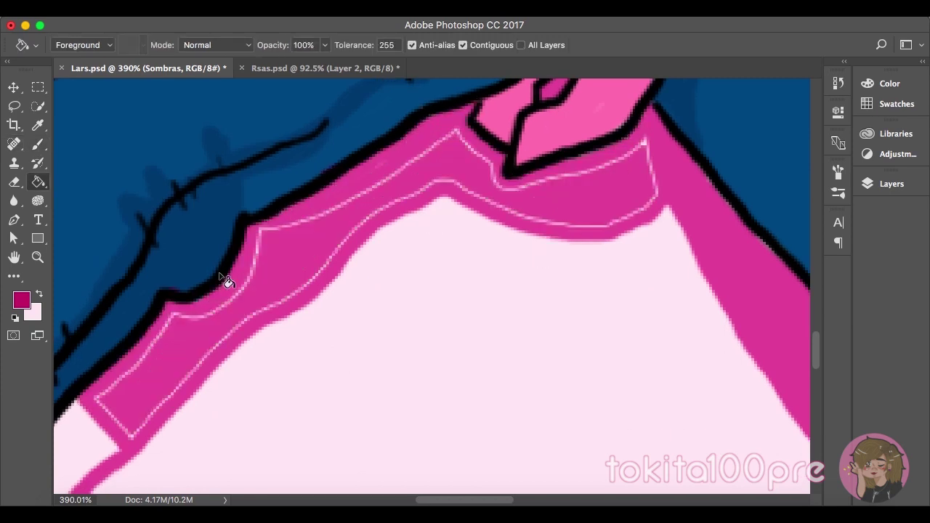
{"action": "scroll", "coordinate": [315, 280], "scroll_direction": "up", "scroll_amount": 3}
{"action": "key", "text": "b"}
{"action": "mouse_move", "coordinate": [138, 235]}
{"action": "left_mouse_down"}
{"action": "mouse_move", "coordinate": [278, 293]}
{"action": "mouse_move", "coordinate": [622, 270]}
{"action": "left_mouse_up"}
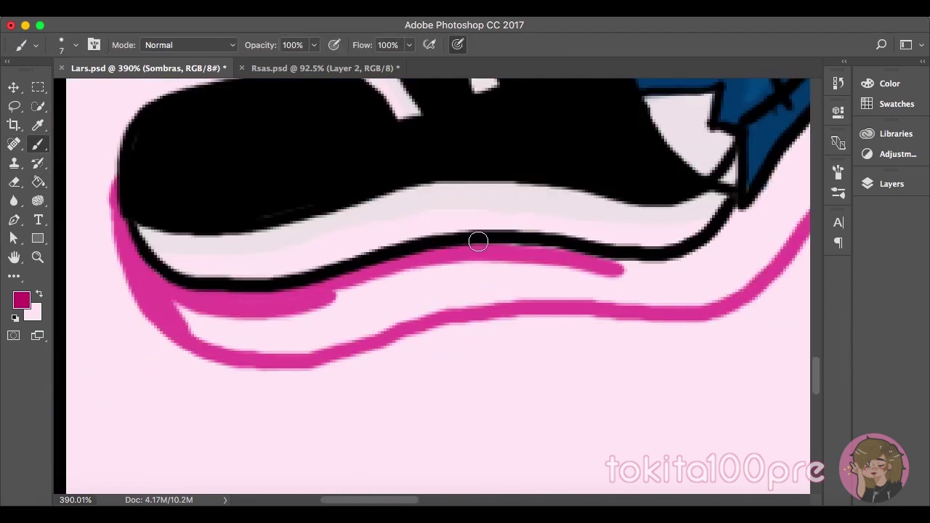
Fill the band under the shoe with magenta and paint over its light lines
{"action": "scroll", "coordinate": [450, 255], "scroll_direction": "right", "scroll_amount": 5}
{"action": "mouse_move", "coordinate": [421, 270]}
{"action": "left_mouse_down"}
{"action": "mouse_move", "coordinate": [483, 210]}
{"action": "mouse_move", "coordinate": [440, 271]}
{"action": "left_mouse_up"}
{"action": "scroll", "coordinate": [440, 271], "scroll_direction": "left", "scroll_amount": 5}
{"action": "key", "text": "g"}
{"action": "left_click", "coordinate": [407, 239]}
{"action": "key", "text": "b"}
{"action": "right_click", "coordinate": [333, 260]}
{"action": "mouse_move", "coordinate": [181, 287]}
{"action": "left_mouse_down"}
{"action": "mouse_move", "coordinate": [397, 236]}
{"action": "mouse_move", "coordinate": [536, 245]}
{"action": "left_mouse_up"}
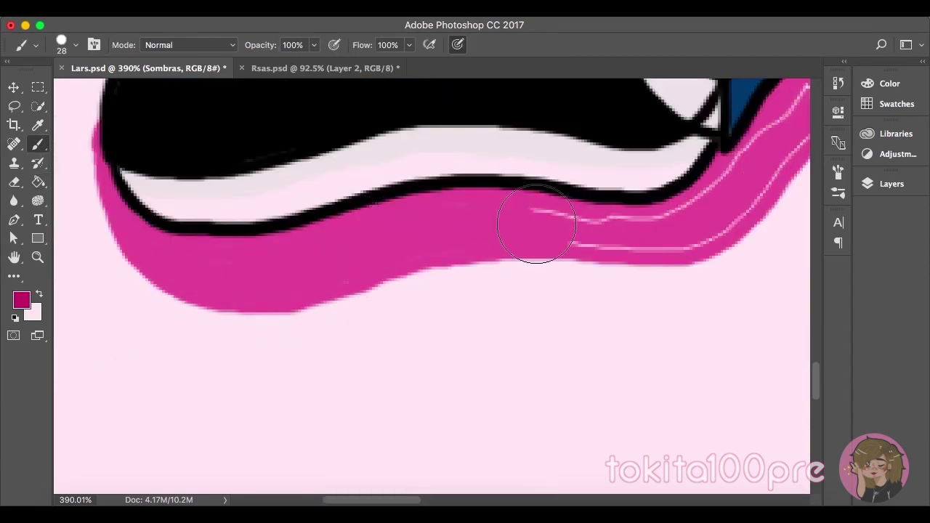
Cover the remaining highlight lines under the shoe and along the legs in magenta
{"action": "scroll", "coordinate": [535, 245], "scroll_direction": "up", "scroll_amount": 3}
{"action": "scroll", "coordinate": [535, 244], "scroll_direction": "right", "scroll_amount": 4}
{"action": "mouse_move", "coordinate": [349, 383]}
{"action": "left_mouse_down"}
{"action": "mouse_move", "coordinate": [587, 311]}
{"action": "mouse_move", "coordinate": [594, 254]}
{"action": "mouse_move", "coordinate": [587, 297]}
{"action": "left_mouse_up"}
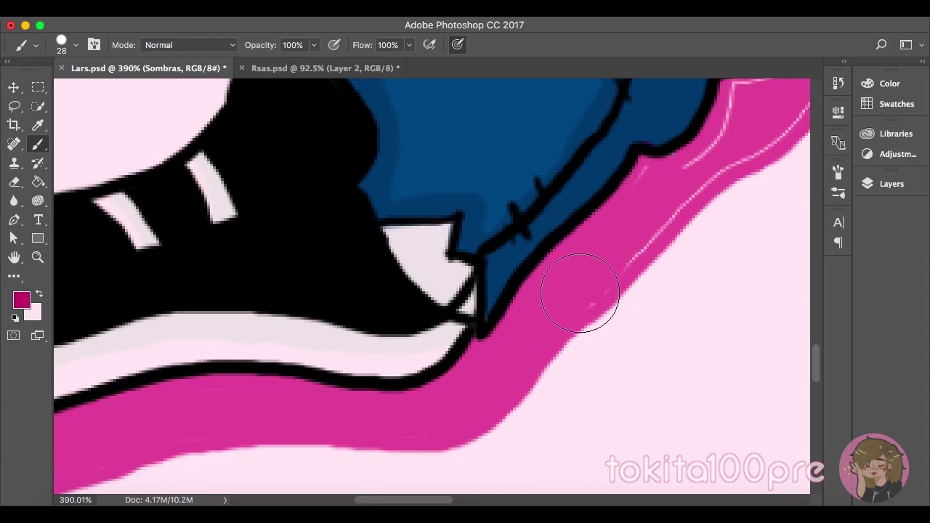
{"action": "scroll", "coordinate": [435, 259], "scroll_direction": "up", "scroll_amount": 3}
{"action": "scroll", "coordinate": [498, 270], "scroll_direction": "right", "scroll_amount": 3}
{"action": "left_click_drag", "start_coordinate": [472, 291], "coordinate": [451, 341]}
{"action": "scroll", "coordinate": [424, 290], "scroll_direction": "right", "scroll_amount": 3}
{"action": "left_click_drag", "start_coordinate": [424, 291], "coordinate": [370, 364]}
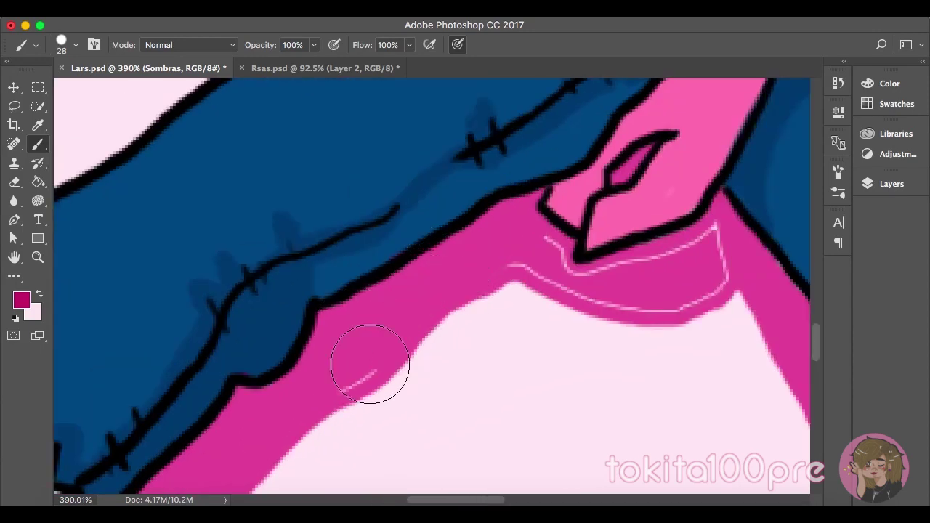
{"action": "left_click_drag", "start_coordinate": [540, 249], "coordinate": [717, 244]}
{"action": "left_click_drag", "start_coordinate": [616, 279], "coordinate": [735, 203]}
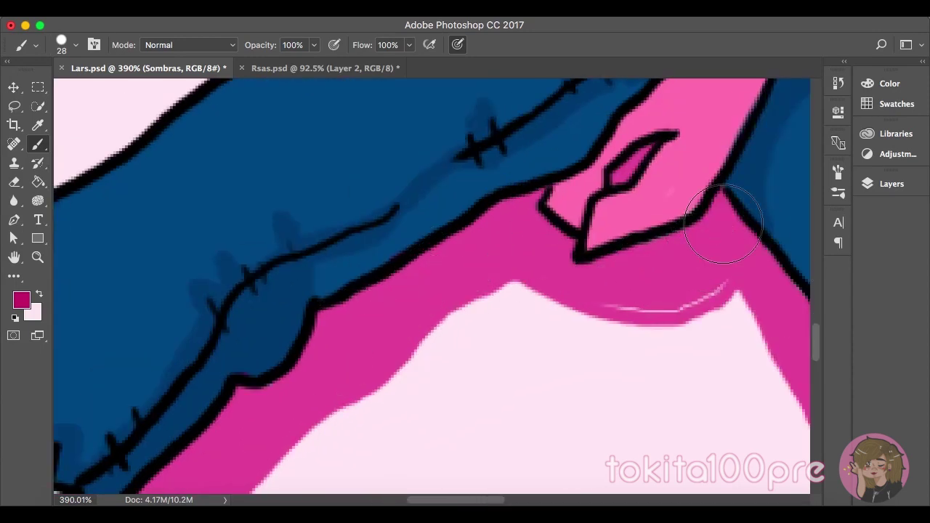
{"action": "scroll", "coordinate": [726, 210], "scroll_direction": "right", "scroll_amount": 5}
With a tiny brush, touch up the band's edge and fill a small gap
{"action": "right_click", "coordinate": [581, 312]}
{"action": "left_click_drag", "start_coordinate": [657, 322], "coordinate": [640, 322]}
{"action": "key", "text": "Return"}
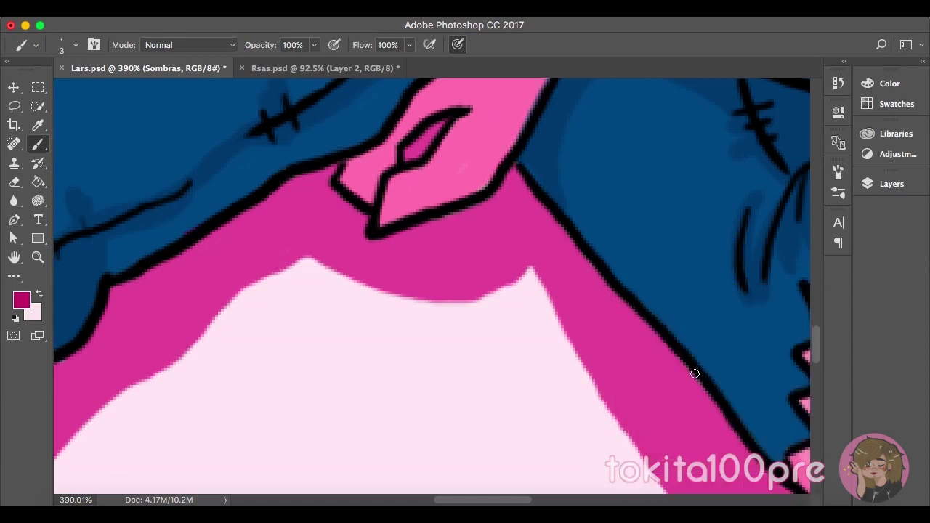
{"action": "scroll", "coordinate": [694, 373], "scroll_direction": "down", "scroll_amount": 2}
{"action": "scroll", "coordinate": [509, 305], "scroll_direction": "up", "scroll_amount": 1}
{"action": "left_click_drag", "start_coordinate": [331, 269], "coordinate": [493, 293]}
{"action": "scroll", "coordinate": [490, 239], "scroll_direction": "up", "scroll_amount": 3}
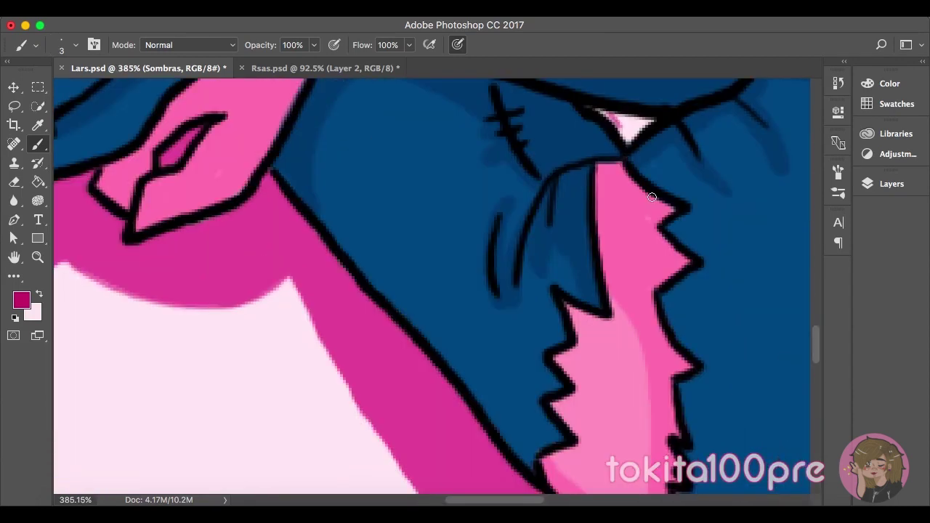
{"action": "left_click_drag", "start_coordinate": [556, 195], "coordinate": [567, 206]}
{"action": "scroll", "coordinate": [572, 194], "scroll_direction": "down", "scroll_amount": 5}
{"action": "scroll", "coordinate": [687, 351], "scroll_direction": "up", "scroll_amount": 5}
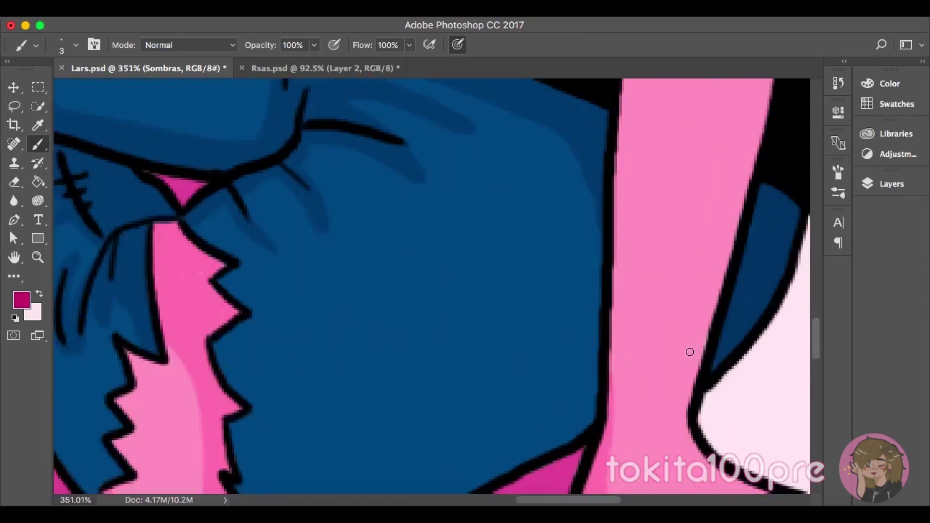
Outline and fill the arm's magenta shadow, smoothing its right edge with a 19 px brush
{"action": "left_click_drag", "start_coordinate": [665, 217], "coordinate": [591, 472]}
{"action": "left_click_drag", "start_coordinate": [658, 261], "coordinate": [546, 394]}
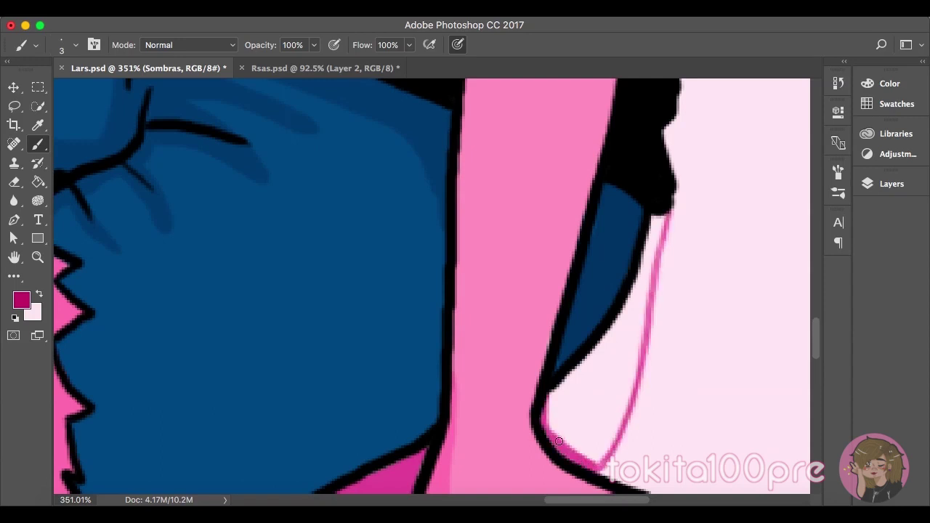
{"action": "key", "text": "g"}
{"action": "left_click", "coordinate": [650, 262]}
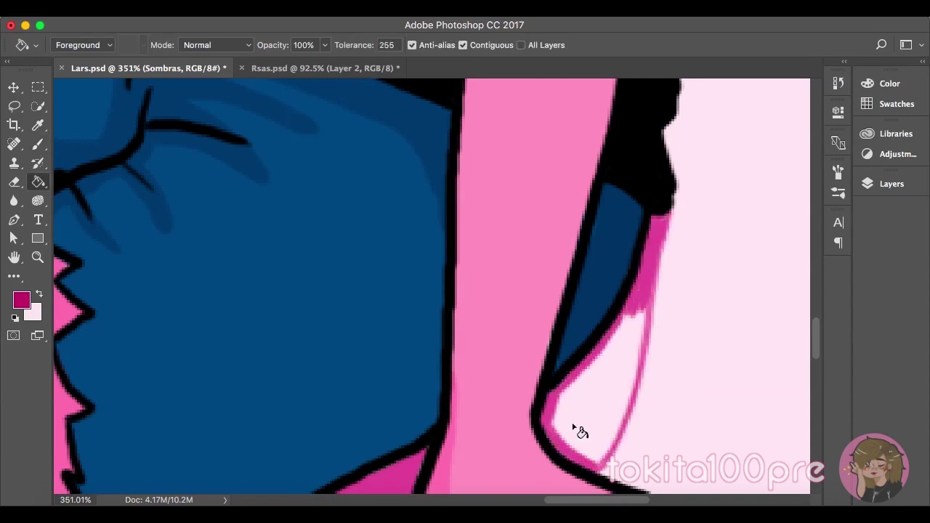
{"action": "left_click", "coordinate": [576, 429]}
{"action": "key", "text": "b"}
{"action": "right_click", "coordinate": [665, 310]}
{"action": "type", "text": "19"}
{"action": "key", "text": "Return"}
{"action": "mouse_move", "coordinate": [573, 436]}
{"action": "left_mouse_down"}
{"action": "mouse_move", "coordinate": [633, 290]}
{"action": "mouse_move", "coordinate": [574, 378]}
{"action": "mouse_move", "coordinate": [607, 447]}
{"action": "mouse_move", "coordinate": [635, 376]}
{"action": "left_mouse_up"}
{"action": "scroll", "coordinate": [634, 376], "scroll_direction": "down", "scroll_amount": 2}
{"action": "scroll", "coordinate": [647, 297], "scroll_direction": "down", "scroll_amount": 2}
Select Layer 1 and paint two small pink petals on the background
{"action": "scroll", "coordinate": [557, 249], "scroll_direction": "down", "scroll_amount": 5}
{"action": "left_click", "coordinate": [880, 185]}
{"action": "left_click", "coordinate": [734, 319]}
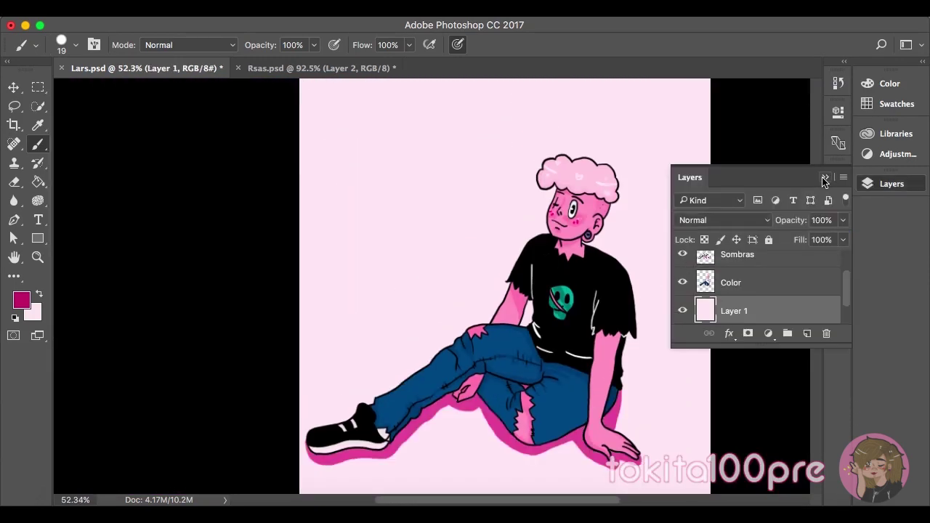
{"action": "scroll", "coordinate": [428, 247], "scroll_direction": "up", "scroll_amount": 4}
{"action": "left_click_drag", "start_coordinate": [443, 249], "coordinate": [417, 243]}
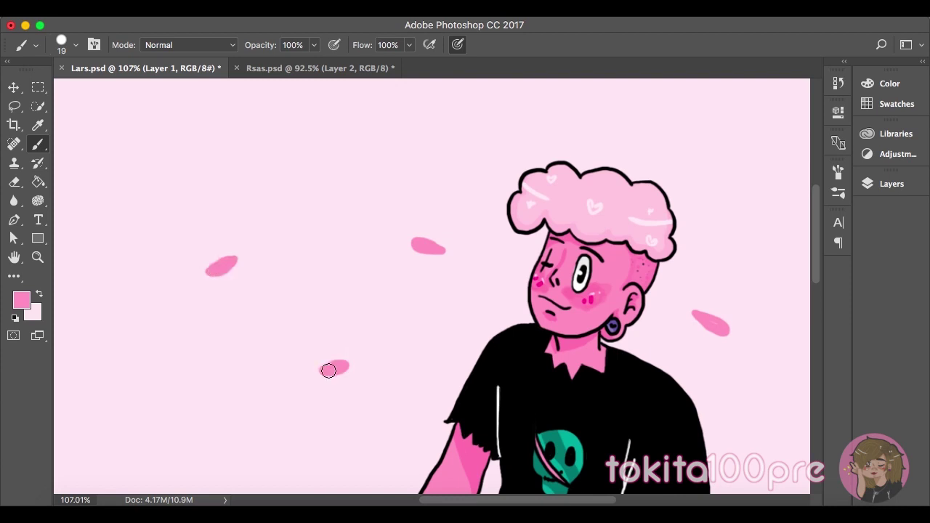
{"action": "left_click_drag", "start_coordinate": [356, 160], "coordinate": [331, 169]}
Outline and fill another solid pink petal beside the head
{"action": "scroll", "coordinate": [323, 253], "scroll_direction": "left", "scroll_amount": 10}
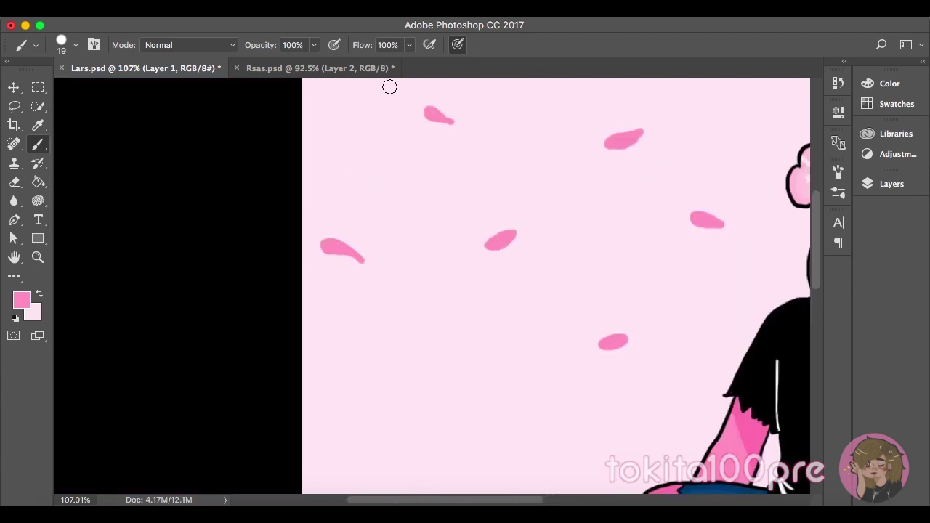
{"action": "scroll", "coordinate": [407, 218], "scroll_direction": "right", "scroll_amount": 4}
{"action": "left_click_drag", "start_coordinate": [378, 290], "coordinate": [406, 305]}
{"action": "scroll", "coordinate": [486, 262], "scroll_direction": "left", "scroll_amount": 10}
{"action": "mouse_move", "coordinate": [365, 278]}
{"action": "left_mouse_down"}
{"action": "mouse_move", "coordinate": [378, 314]}
{"action": "mouse_move", "coordinate": [388, 298]}
{"action": "left_mouse_up"}
{"action": "scroll", "coordinate": [387, 317], "scroll_direction": "down", "scroll_amount": 5}
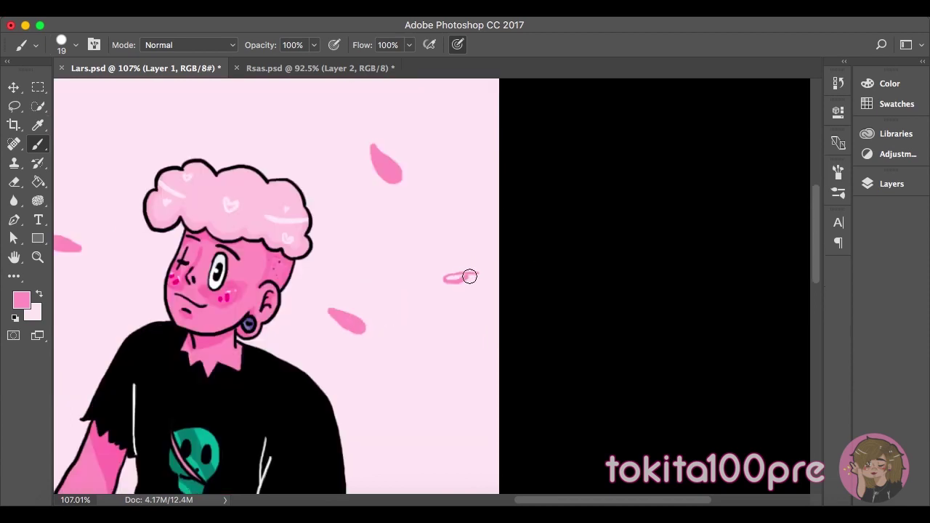
{"action": "scroll", "coordinate": [291, 226], "scroll_direction": "down", "scroll_amount": 5}
{"action": "scroll", "coordinate": [233, 269], "scroll_direction": "left", "scroll_amount": 5}
{"action": "scroll", "coordinate": [349, 312], "scroll_direction": "down", "scroll_amount": 2}
{"action": "scroll", "coordinate": [152, 338], "scroll_direction": "down", "scroll_amount": 5}
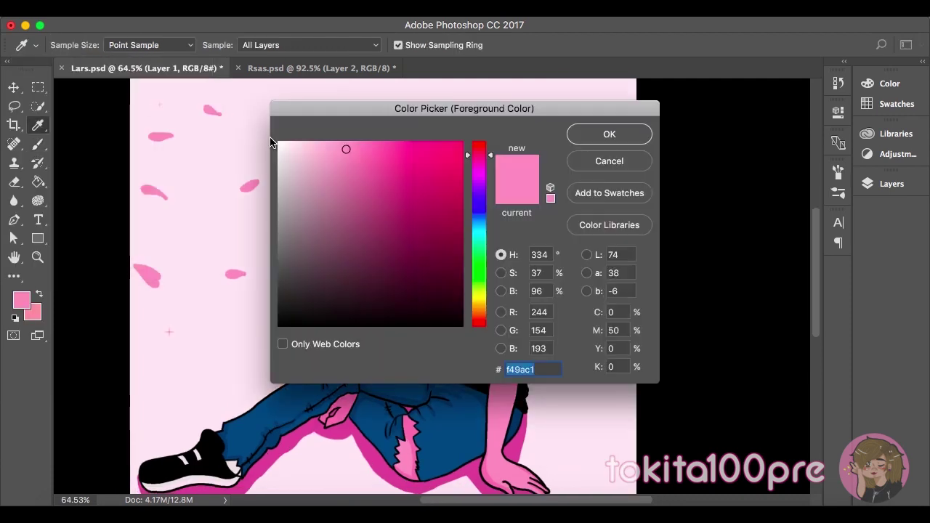
Set the brush size to 134 in the Brush Preset picker
{"action": "left_click", "coordinate": [61, 46]}
{"action": "scroll", "coordinate": [167, 218], "scroll_direction": "down", "scroll_amount": 5}
{"action": "scroll", "coordinate": [175, 234], "scroll_direction": "down", "scroll_amount": 2}
{"action": "scroll", "coordinate": [170, 234], "scroll_direction": "down", "scroll_amount": 2}
{"action": "scroll", "coordinate": [145, 215], "scroll_direction": "down", "scroll_amount": 2}
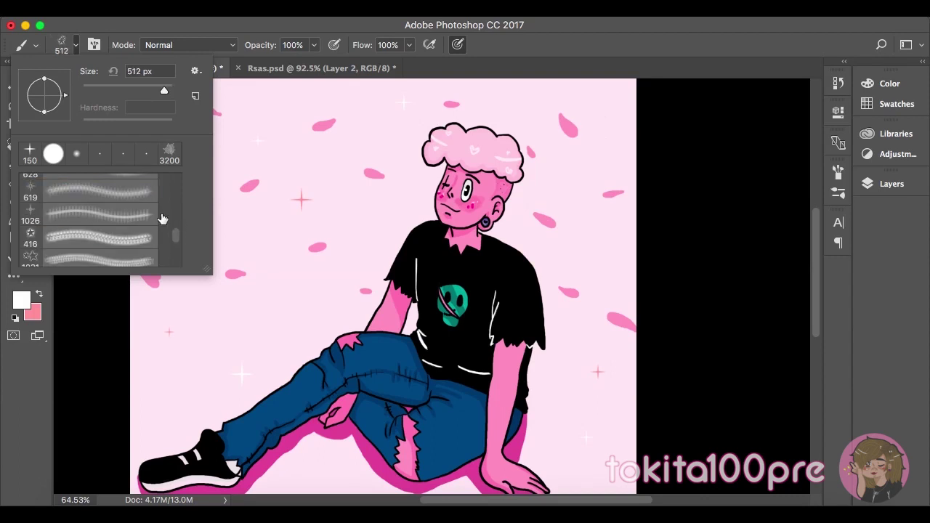
{"action": "type", "text": "134"}
{"action": "key", "text": "Return"}
{"action": "scroll", "coordinate": [361, 347], "scroll_direction": "down", "scroll_amount": 2}
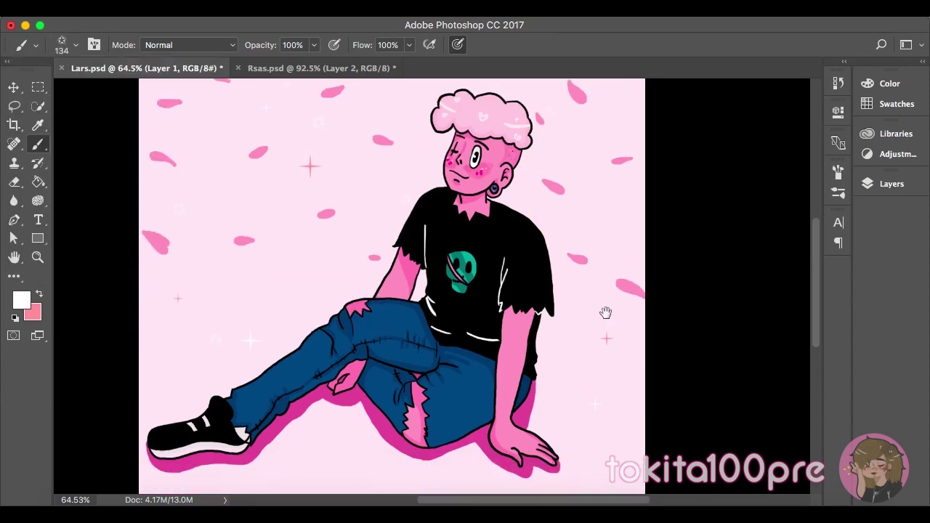
{"action": "scroll", "coordinate": [441, 363], "scroll_direction": "up", "scroll_amount": 3}
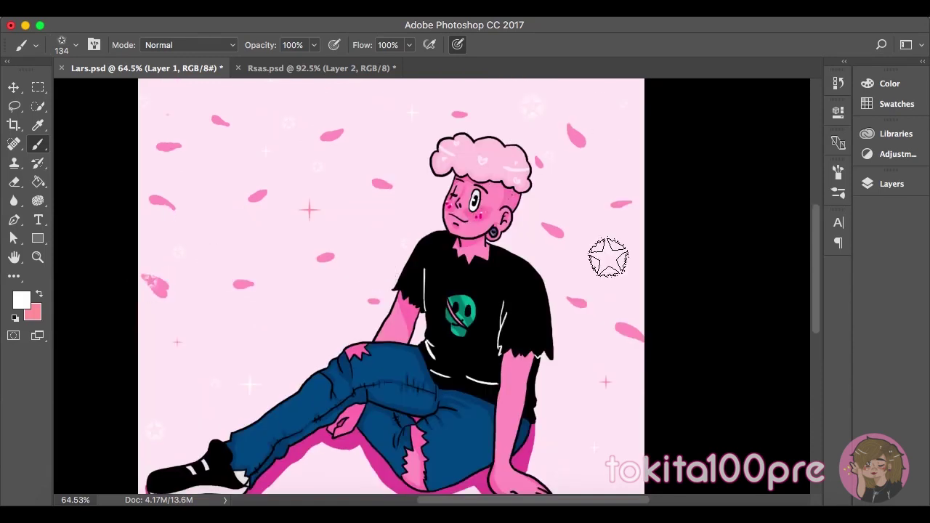
Choose the 150 px sparkle brush and stamp a white sparkle on the background
{"action": "right_click", "coordinate": [242, 317]}
{"action": "left_click", "coordinate": [152, 244]}
{"action": "left_click", "coordinate": [381, 236]}
{"action": "scroll", "coordinate": [342, 120], "scroll_direction": "down", "scroll_amount": 2}
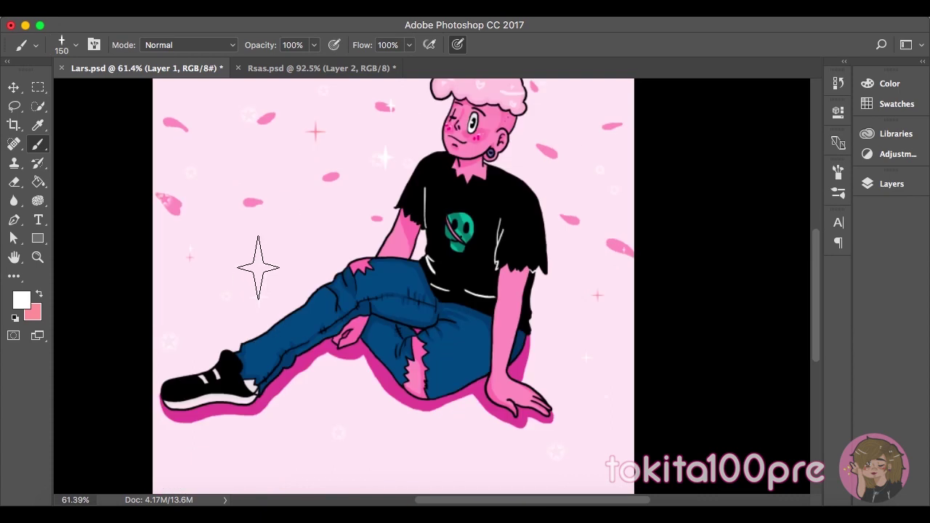
Make Lineart the active layer
{"action": "left_click", "coordinate": [891, 184]}
{"action": "scroll", "coordinate": [761, 280], "scroll_direction": "down", "scroll_amount": 1}
{"action": "left_click", "coordinate": [734, 266]}
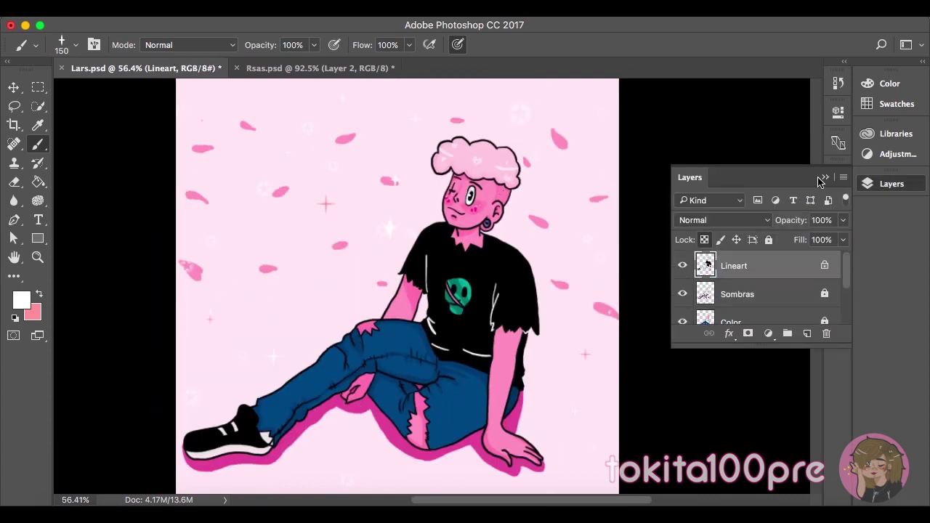
Set a 38 px brush in dark magenta and paint a first stroke over the lineart
{"action": "left_click", "coordinate": [75, 44]}
{"action": "right_click", "coordinate": [382, 301]}
{"action": "key", "text": "Return"}
{"action": "left_click", "coordinate": [896, 104]}
{"action": "left_click", "coordinate": [692, 99]}
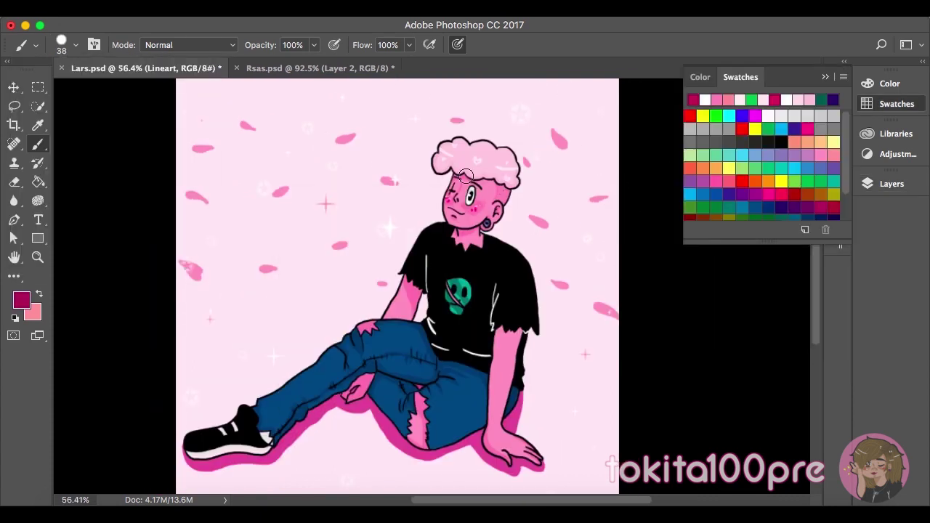
{"action": "scroll", "coordinate": [577, 273], "scroll_direction": "up", "scroll_amount": 5}
{"action": "right_click", "coordinate": [556, 245]}
{"action": "left_click_drag", "start_coordinate": [427, 177], "coordinate": [416, 207]}
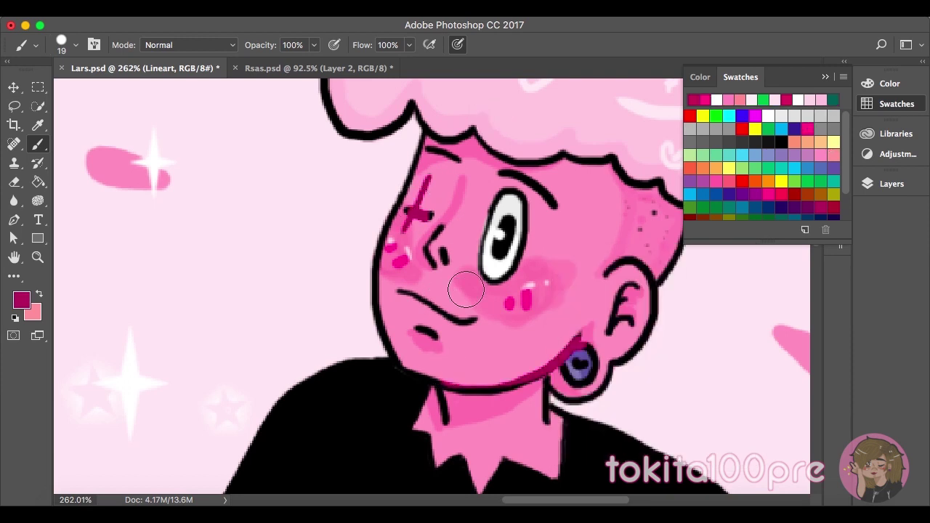
Switch the foreground to a brighter hot pink and recolour the cheek and jaw outline
{"action": "scroll", "coordinate": [848, 219], "scroll_direction": "down", "scroll_amount": 2}
{"action": "left_click", "coordinate": [21, 299]}
{"action": "left_click", "coordinate": [392, 122]}
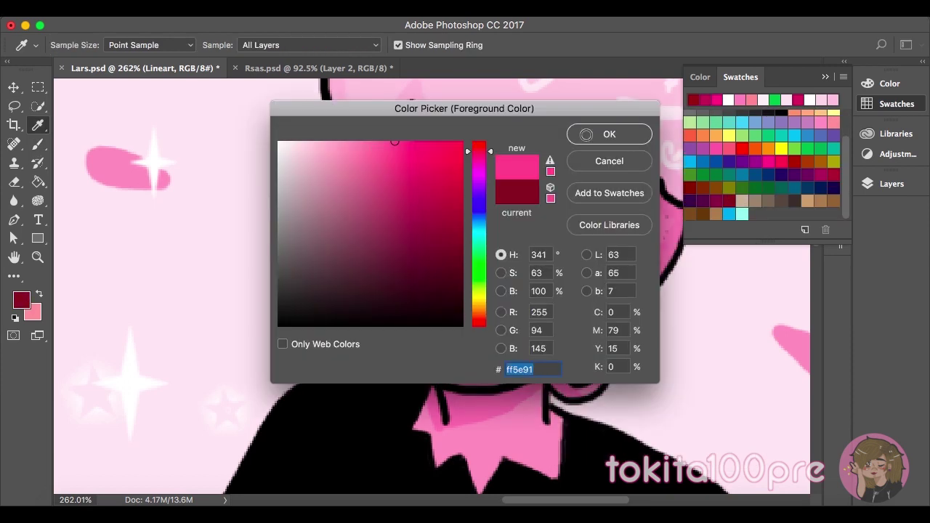
{"action": "left_click", "coordinate": [586, 135]}
{"action": "left_click_drag", "start_coordinate": [418, 163], "coordinate": [407, 357]}
{"action": "left_click_drag", "start_coordinate": [421, 142], "coordinate": [403, 369]}
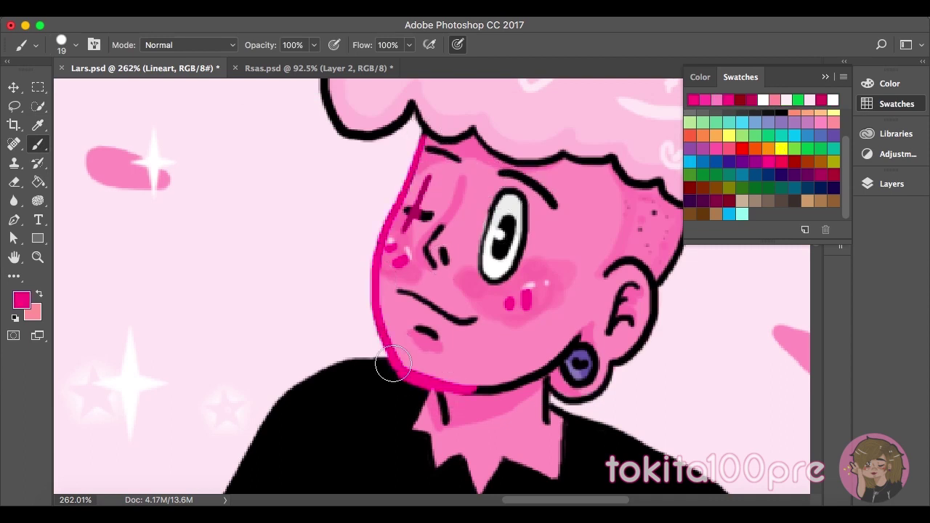
Redo the cheek and jaw outline as longer hot-pink strokes
{"action": "key", "text": "ctrl+z"}
{"action": "mouse_move", "coordinate": [476, 129]}
{"action": "left_mouse_down"}
{"action": "mouse_move", "coordinate": [395, 187]}
{"action": "mouse_move", "coordinate": [401, 363]}
{"action": "mouse_move", "coordinate": [581, 348]}
{"action": "left_mouse_up"}
{"action": "key", "text": "ctrl+z"}
{"action": "left_click_drag", "start_coordinate": [409, 367], "coordinate": [581, 349]}
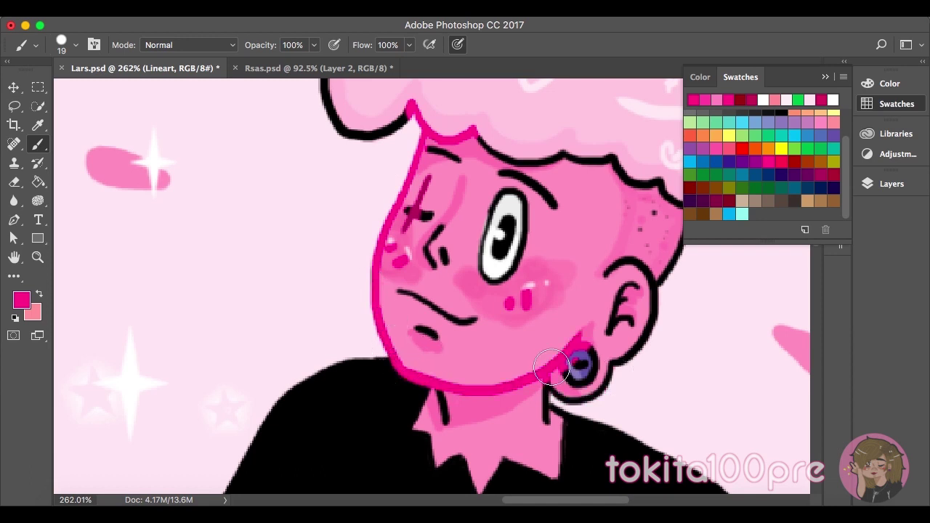
Repaint the neck lines and the black hair outline hot pink
{"action": "key", "text": "e"}
{"action": "right_click", "coordinate": [701, 324]}
{"action": "key", "text": "Escape"}
{"action": "key", "text": "b"}
{"action": "left_click_drag", "start_coordinate": [439, 393], "coordinate": [445, 422]}
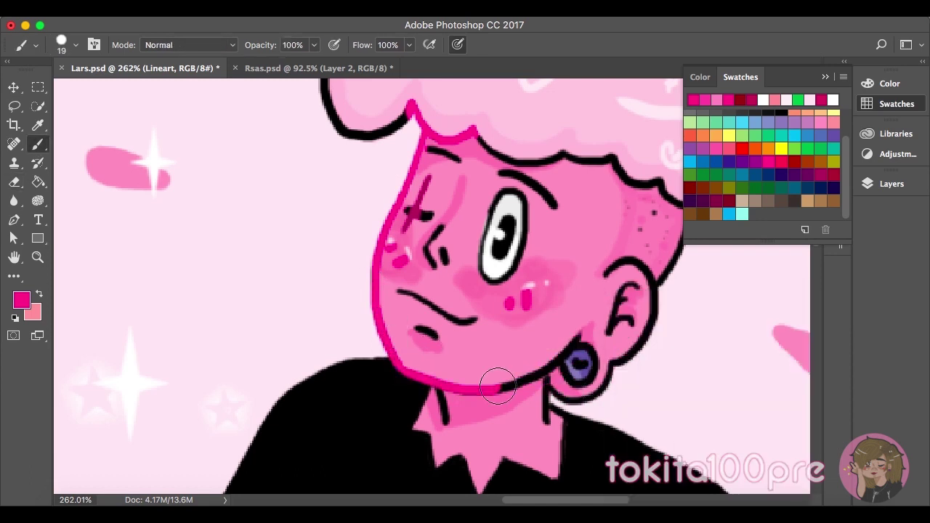
{"action": "left_click_drag", "start_coordinate": [547, 379], "coordinate": [546, 422]}
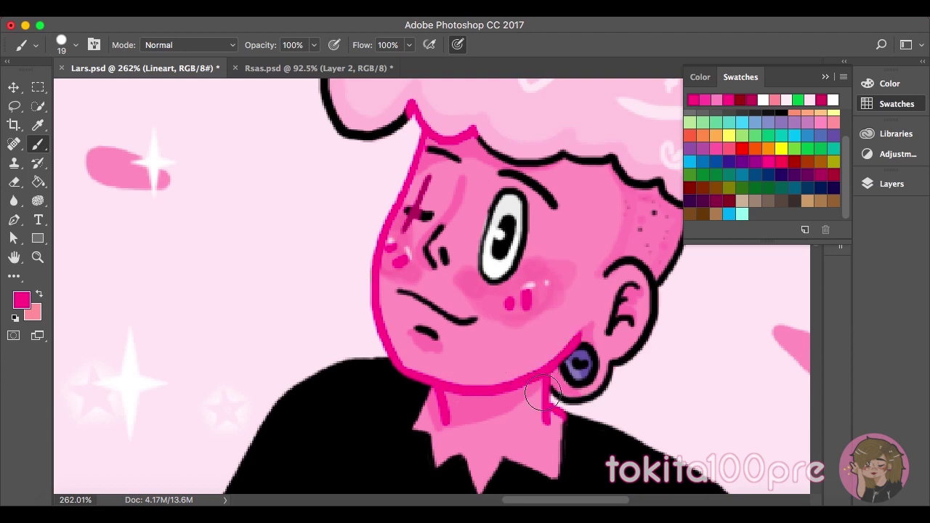
{"action": "scroll", "coordinate": [365, 231], "scroll_direction": "up", "scroll_amount": 3}
{"action": "left_click_drag", "start_coordinate": [365, 231], "coordinate": [368, 97]}
Continue the hair outline, shrink the brush to 10 px, and repaint the line under the hair pink
{"action": "scroll", "coordinate": [586, 88], "scroll_direction": "right", "scroll_amount": 2}
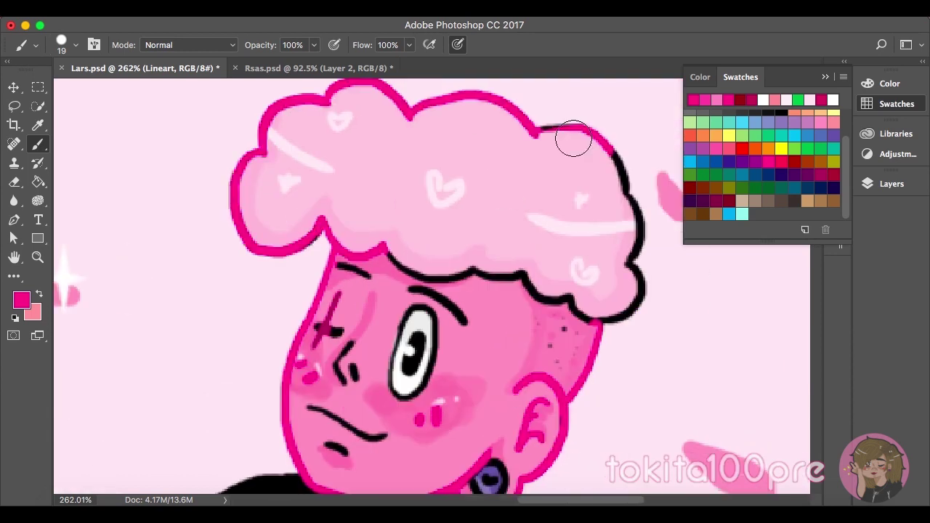
{"action": "left_click_drag", "start_coordinate": [586, 87], "coordinate": [636, 290]}
{"action": "right_click", "coordinate": [600, 325]}
{"action": "left_click_drag", "start_coordinate": [600, 322], "coordinate": [596, 322]}
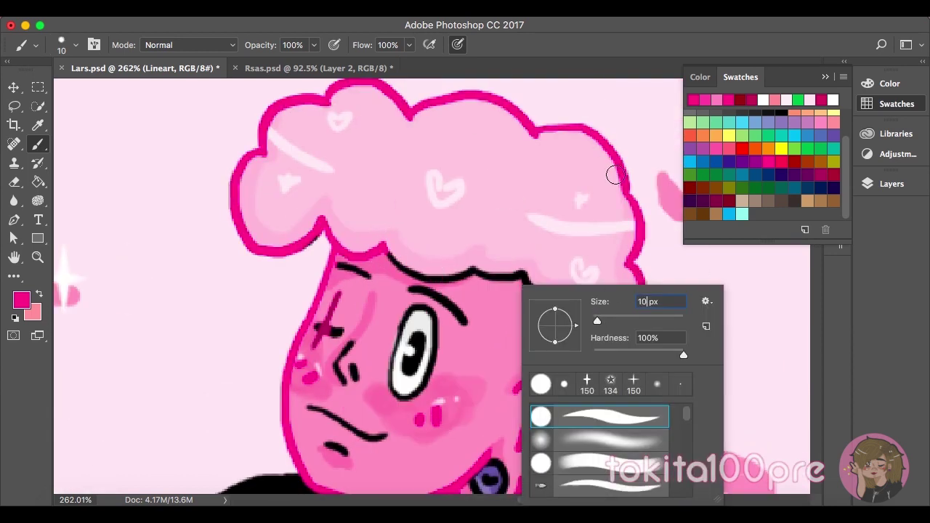
{"action": "key", "text": "Return"}
{"action": "scroll", "coordinate": [436, 290], "scroll_direction": "up", "scroll_amount": 1}
{"action": "left_click_drag", "start_coordinate": [326, 289], "coordinate": [557, 329]}
Paint the hand lines and the arm's left outline hot pink
{"action": "scroll", "coordinate": [557, 329], "scroll_direction": "down", "scroll_amount": 5}
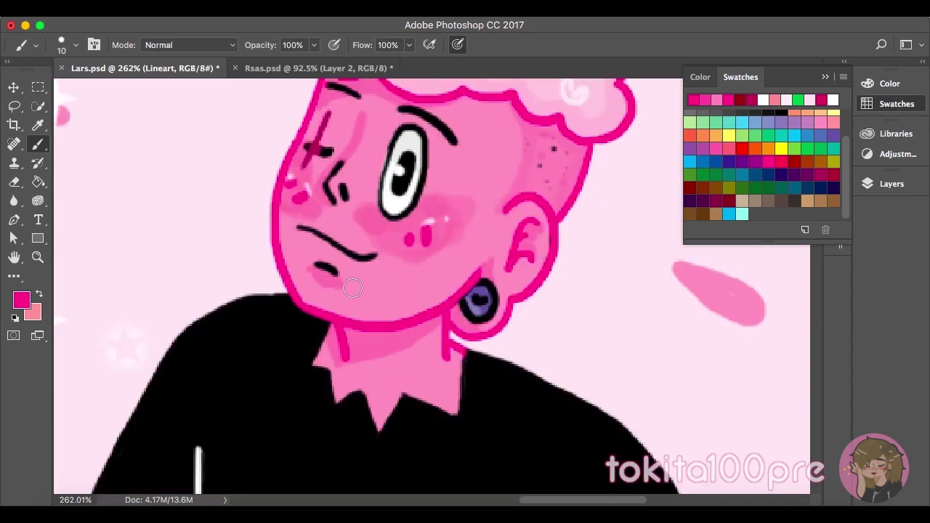
{"action": "scroll", "coordinate": [436, 217], "scroll_direction": "down", "scroll_amount": 5}
{"action": "scroll", "coordinate": [363, 167], "scroll_direction": "down", "scroll_amount": 5}
{"action": "left_click_drag", "start_coordinate": [350, 159], "coordinate": [468, 333]}
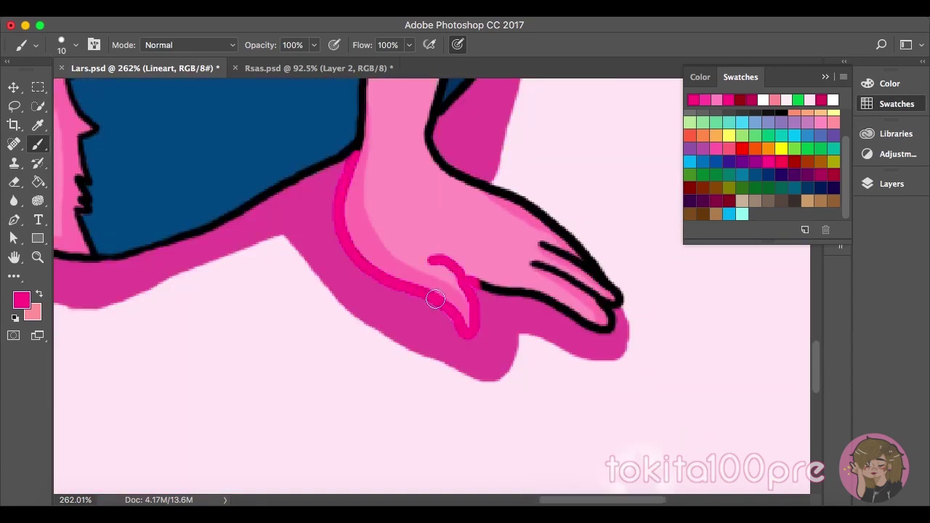
{"action": "left_click_drag", "start_coordinate": [432, 260], "coordinate": [621, 308]}
{"action": "left_click_drag", "start_coordinate": [537, 243], "coordinate": [622, 302]}
{"action": "scroll", "coordinate": [433, 205], "scroll_direction": "up", "scroll_amount": 2}
{"action": "scroll", "coordinate": [433, 205], "scroll_direction": "down", "scroll_amount": 2}
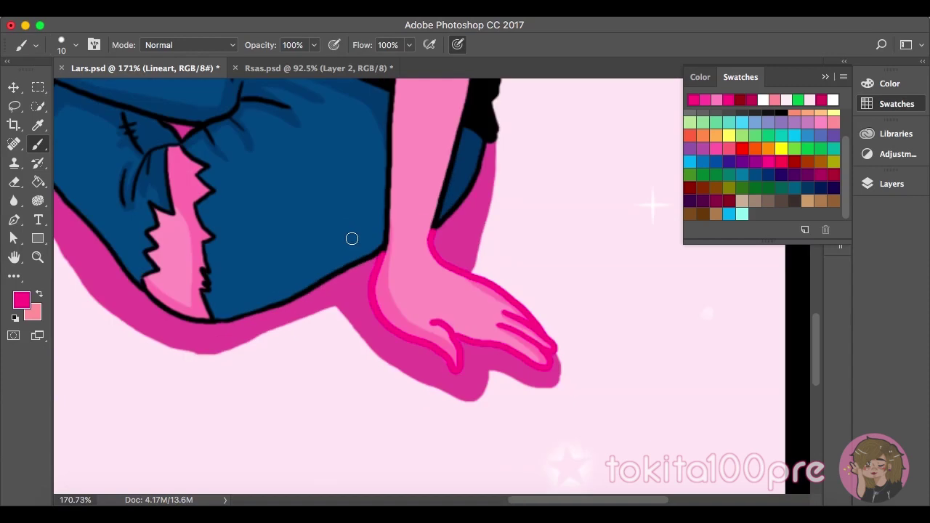
{"action": "scroll", "coordinate": [351, 237], "scroll_direction": "up", "scroll_amount": 2}
{"action": "left_click_drag", "start_coordinate": [424, 131], "coordinate": [400, 457]}
Paint the arm's right outline hot pink
{"action": "scroll", "coordinate": [400, 451], "scroll_direction": "down", "scroll_amount": 4}
{"action": "scroll", "coordinate": [449, 386], "scroll_direction": "up", "scroll_amount": 1}
{"action": "scroll", "coordinate": [448, 385], "scroll_direction": "up", "scroll_amount": 4}
{"action": "left_click_drag", "start_coordinate": [528, 154], "coordinate": [488, 360]}
{"action": "scroll", "coordinate": [487, 359], "scroll_direction": "down", "scroll_amount": 1}
{"action": "left_click_drag", "start_coordinate": [501, 312], "coordinate": [456, 468]}
{"action": "left_click_drag", "start_coordinate": [532, 139], "coordinate": [507, 281]}
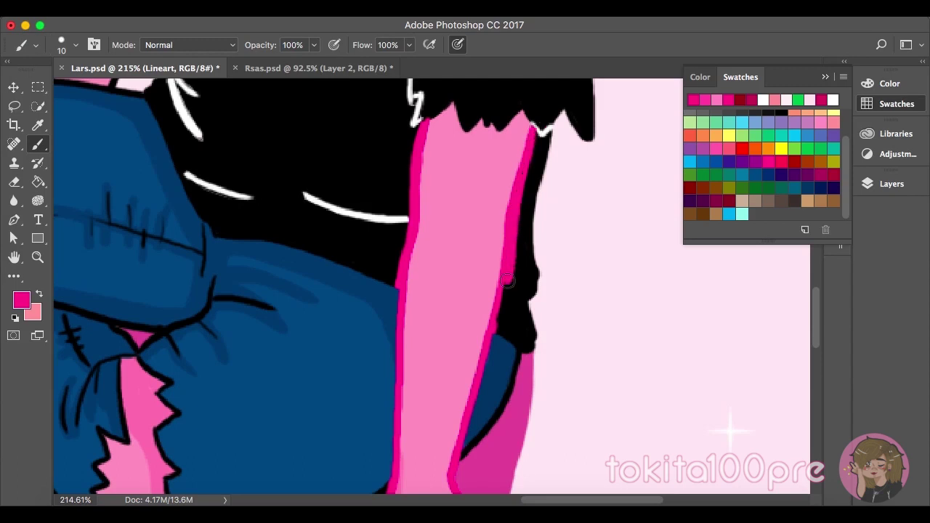
Sample black from the artwork and thin the arm's left and right pink outlines
{"action": "key", "text": "x"}
{"action": "left_click", "coordinate": [295, 145], "text": "alt"}
{"action": "scroll", "coordinate": [426, 260], "scroll_direction": "up", "scroll_amount": 2}
{"action": "scroll", "coordinate": [425, 259], "scroll_direction": "up", "scroll_amount": 3}
{"action": "mouse_move", "coordinate": [417, 212]}
{"action": "left_mouse_down"}
{"action": "mouse_move", "coordinate": [402, 265]}
{"action": "mouse_move", "coordinate": [409, 252]}
{"action": "left_mouse_up"}
{"action": "key", "text": "ctrl+z"}
{"action": "scroll", "coordinate": [438, 237], "scroll_direction": "down", "scroll_amount": 5}
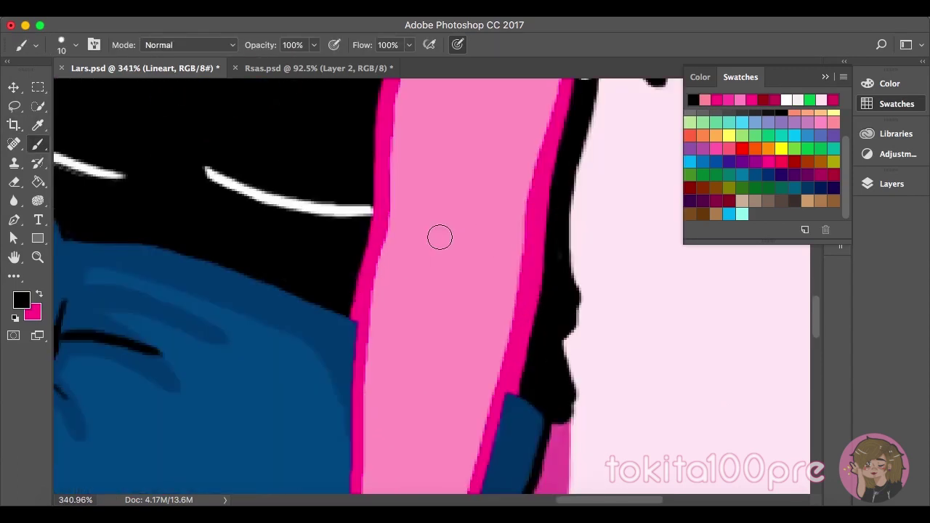
{"action": "scroll", "coordinate": [388, 153], "scroll_direction": "up", "scroll_amount": 3}
{"action": "left_click_drag", "start_coordinate": [388, 152], "coordinate": [377, 276]}
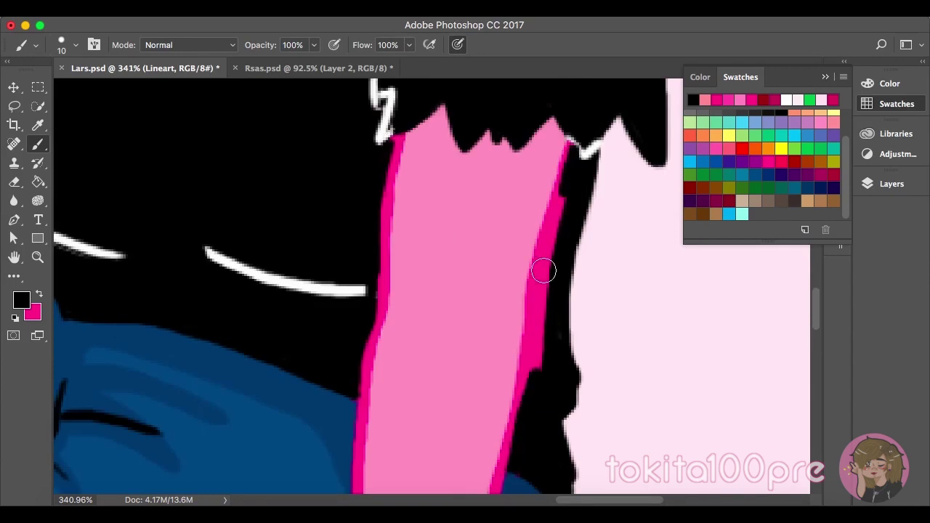
{"action": "left_click_drag", "start_coordinate": [573, 162], "coordinate": [528, 374]}
Extend the white shirt line and outline the pink knee shape
{"action": "left_click", "coordinate": [240, 267], "text": "alt"}
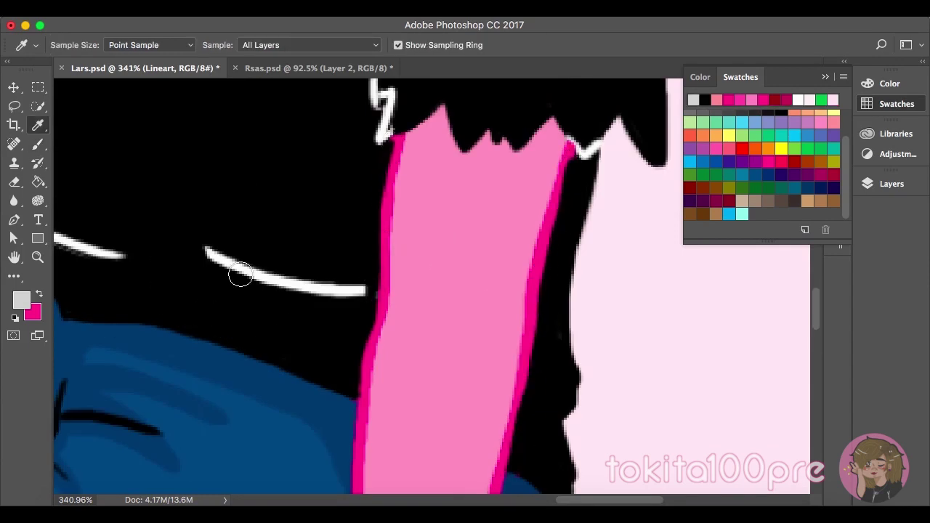
{"action": "left_click_drag", "start_coordinate": [367, 291], "coordinate": [378, 290]}
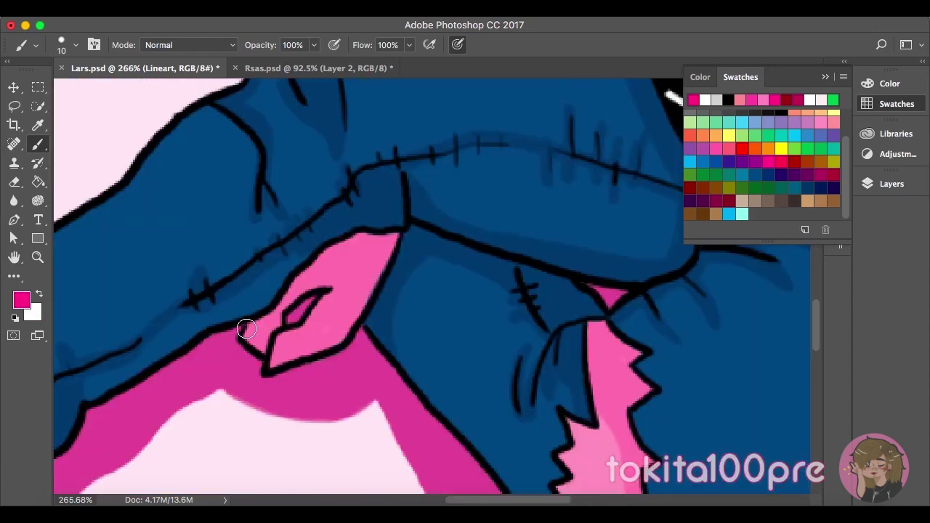
{"action": "mouse_move", "coordinate": [238, 332]}
{"action": "left_mouse_down"}
{"action": "mouse_move", "coordinate": [263, 374]}
{"action": "mouse_move", "coordinate": [331, 289]}
{"action": "left_mouse_up"}
{"action": "left_click_drag", "start_coordinate": [401, 232], "coordinate": [345, 352]}
{"action": "key", "text": "ctrl+z"}
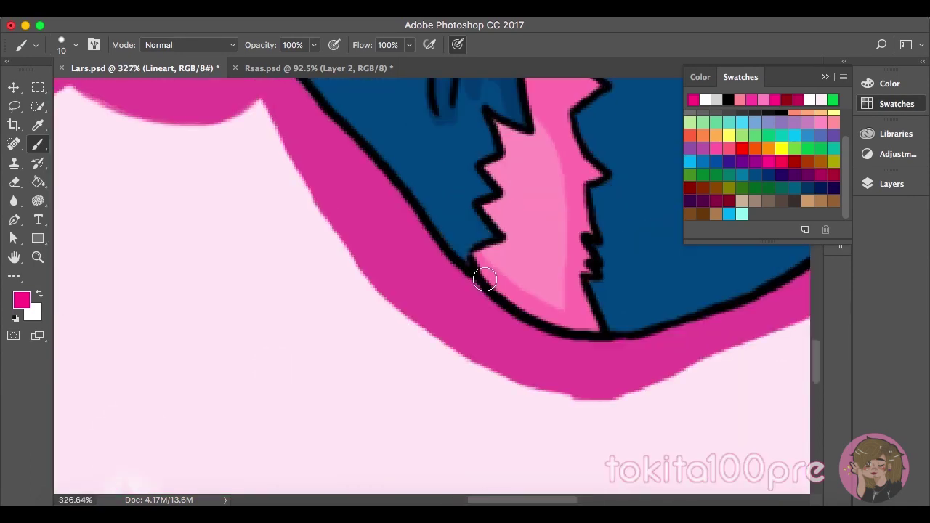
Outline the pink shapes' edges and extend the arm's outline down to the jeans
{"action": "left_click_drag", "start_coordinate": [484, 280], "coordinate": [600, 332]}
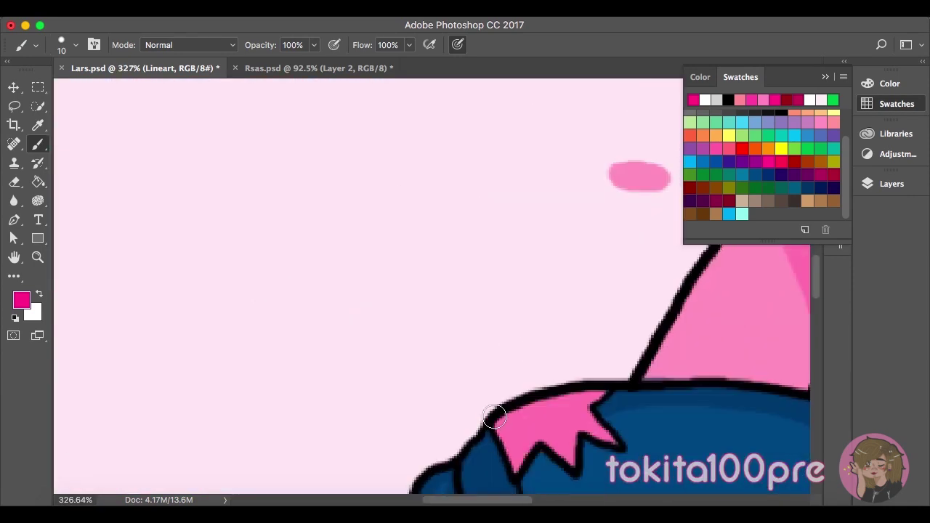
{"action": "left_click_drag", "start_coordinate": [488, 417], "coordinate": [597, 388]}
{"action": "left_click_drag", "start_coordinate": [514, 193], "coordinate": [382, 447]}
{"action": "left_click_drag", "start_coordinate": [597, 377], "coordinate": [542, 451]}
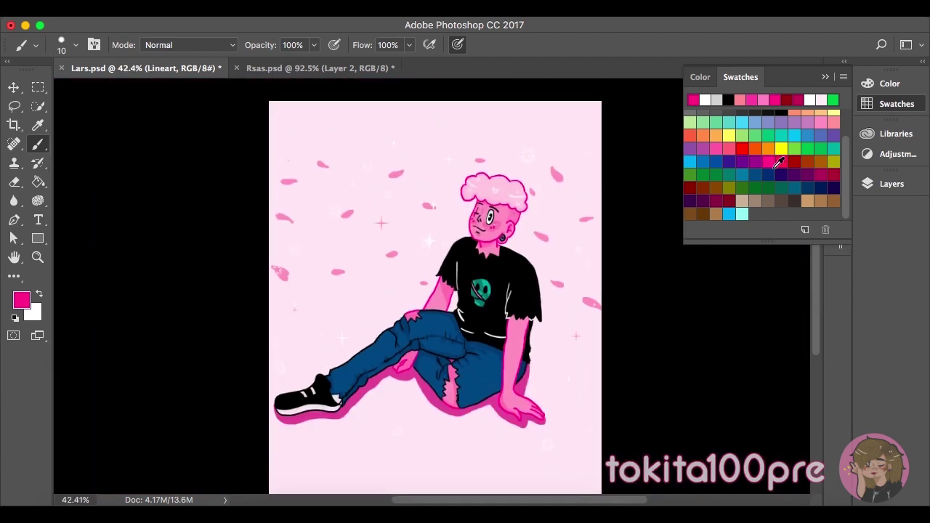
Hand-letter 'LARS!' in pink beside the figure
{"action": "mouse_move", "coordinate": [273, 202]}
{"action": "left_mouse_down"}
{"action": "mouse_move", "coordinate": [290, 254]}
{"action": "mouse_move", "coordinate": [317, 257]}
{"action": "left_mouse_up"}
{"action": "left_click_drag", "start_coordinate": [325, 262], "coordinate": [347, 261]}
{"action": "left_click_drag", "start_coordinate": [378, 225], "coordinate": [350, 258]}
{"action": "left_click_drag", "start_coordinate": [391, 209], "coordinate": [393, 246]}
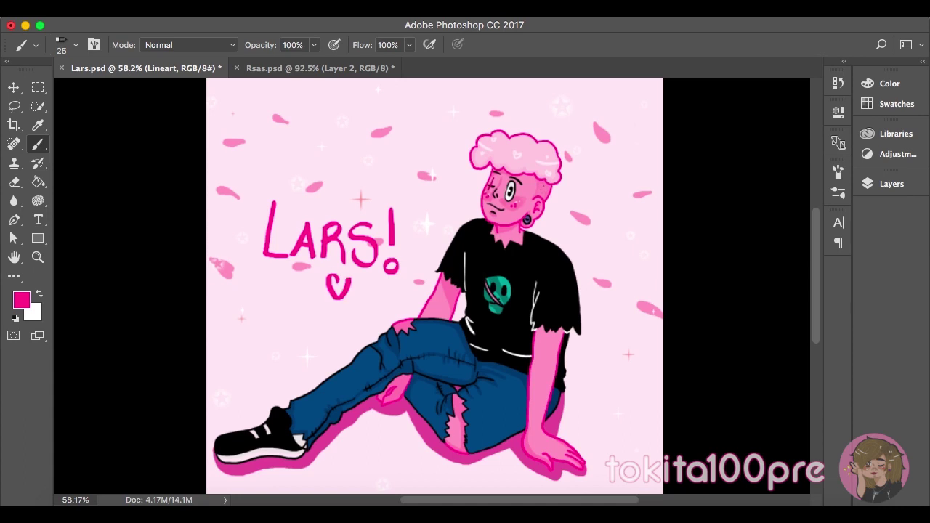
{"action": "scroll", "coordinate": [406, 350], "scroll_direction": "up", "scroll_amount": 3}
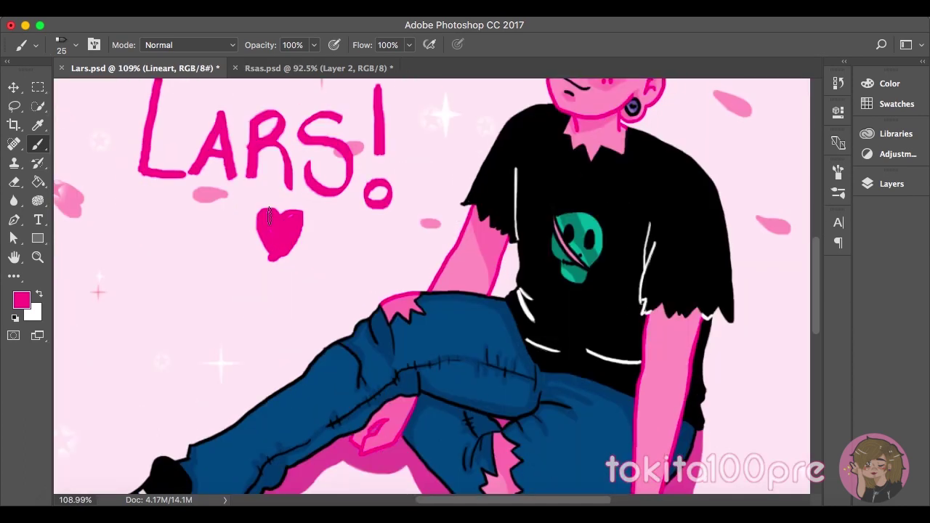
Add a white highlight on the heart and set the brush to 4 px
{"action": "key", "text": "x"}
{"action": "left_click_drag", "start_coordinate": [271, 254], "coordinate": [291, 225]}
{"action": "scroll", "coordinate": [291, 240], "scroll_direction": "down", "scroll_amount": 2}
{"action": "left_click", "coordinate": [74, 45]}
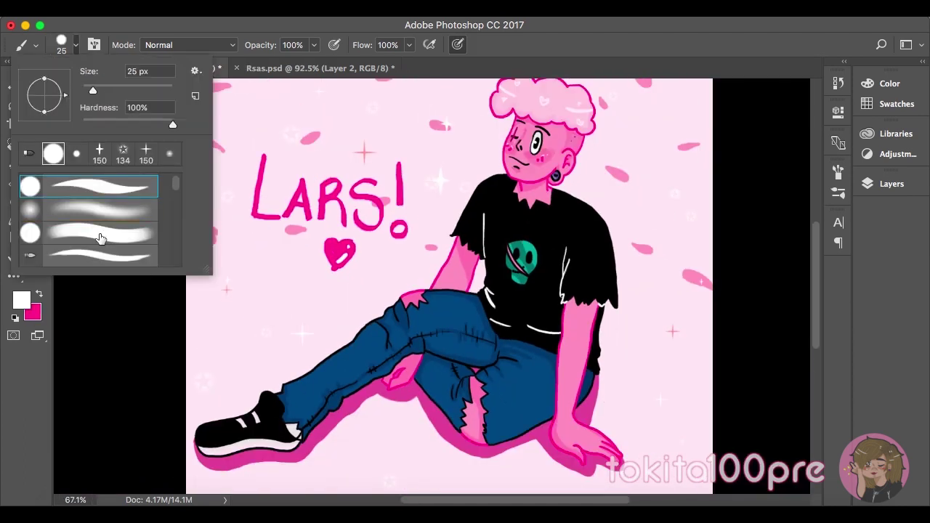
{"action": "scroll", "coordinate": [354, 274], "scroll_direction": "up", "scroll_amount": 1}
{"action": "type", "text": "4"}
{"action": "key", "text": "Return"}
{"action": "scroll", "coordinate": [354, 274], "scroll_direction": "up", "scroll_amount": 3}
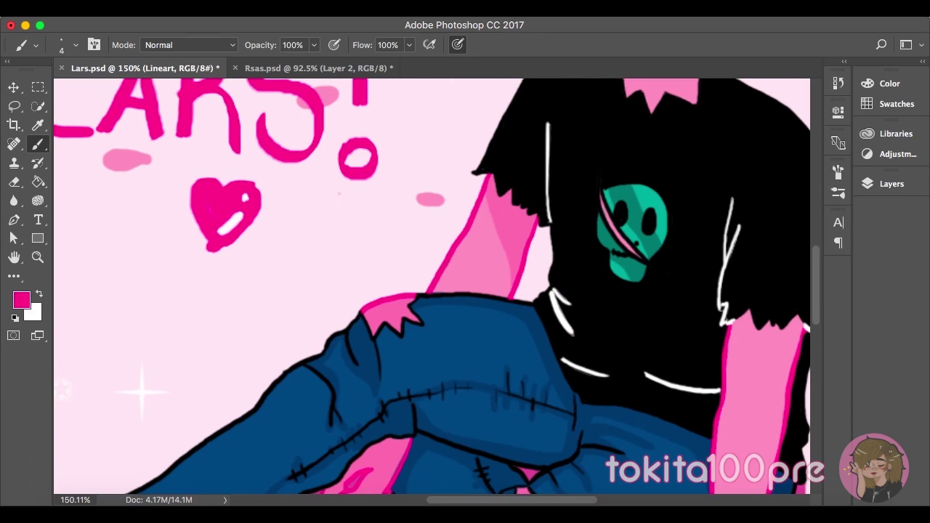
Hand-write the small pink signature with frame lines beneath the heart
{"action": "left_click_drag", "start_coordinate": [340, 190], "coordinate": [379, 196]}
{"action": "left_click_drag", "start_coordinate": [320, 213], "coordinate": [315, 258]}
{"action": "left_click_drag", "start_coordinate": [325, 271], "coordinate": [350, 274]}
{"action": "left_click_drag", "start_coordinate": [374, 226], "coordinate": [363, 282]}
{"action": "left_click_drag", "start_coordinate": [317, 288], "coordinate": [349, 298]}
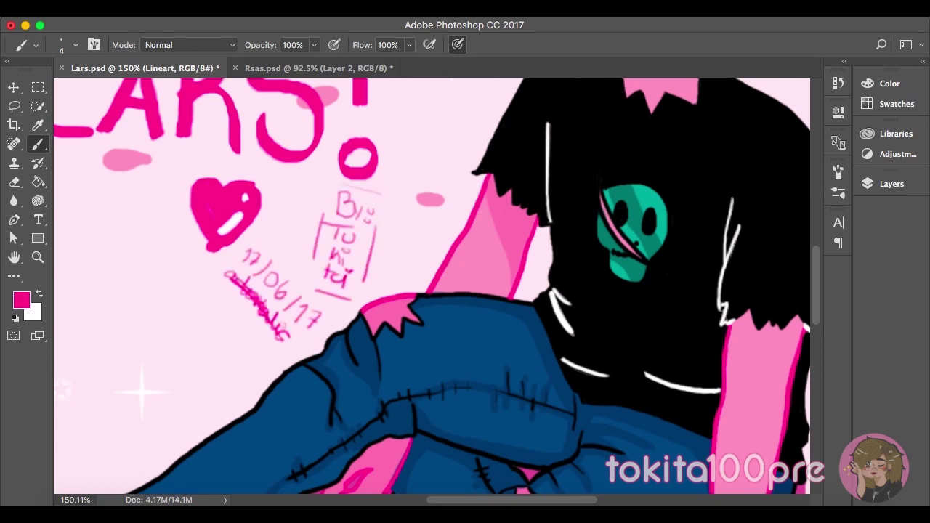
Write the date 17/06/17 beside the heart and zoom out to view the whole canvas
{"action": "left_click_drag", "start_coordinate": [213, 282], "coordinate": [268, 359]}
{"action": "left_click_drag", "start_coordinate": [218, 335], "coordinate": [240, 311]}
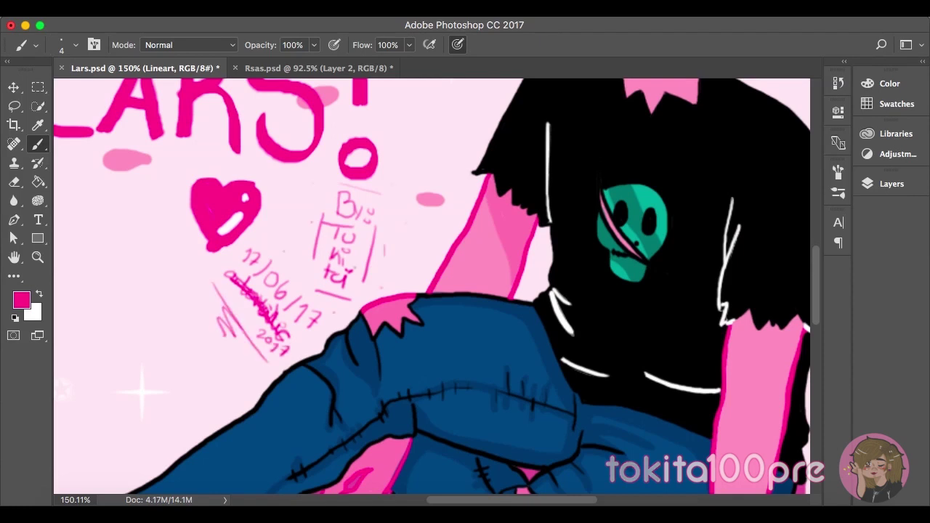
{"action": "scroll", "coordinate": [390, 314], "scroll_direction": "down", "scroll_amount": 3}
{"action": "scroll", "coordinate": [390, 314], "scroll_direction": "down", "scroll_amount": 3}
{"action": "scroll", "coordinate": [390, 315], "scroll_direction": "down", "scroll_amount": 2}
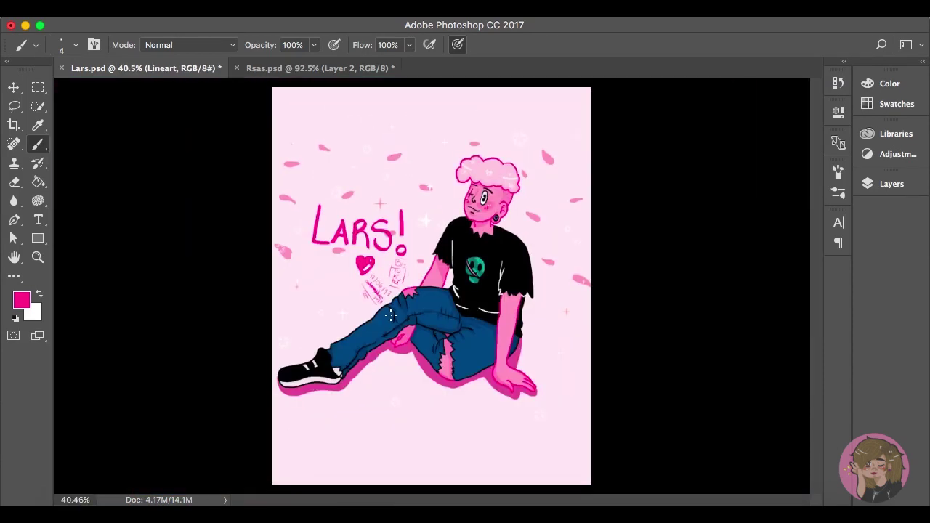